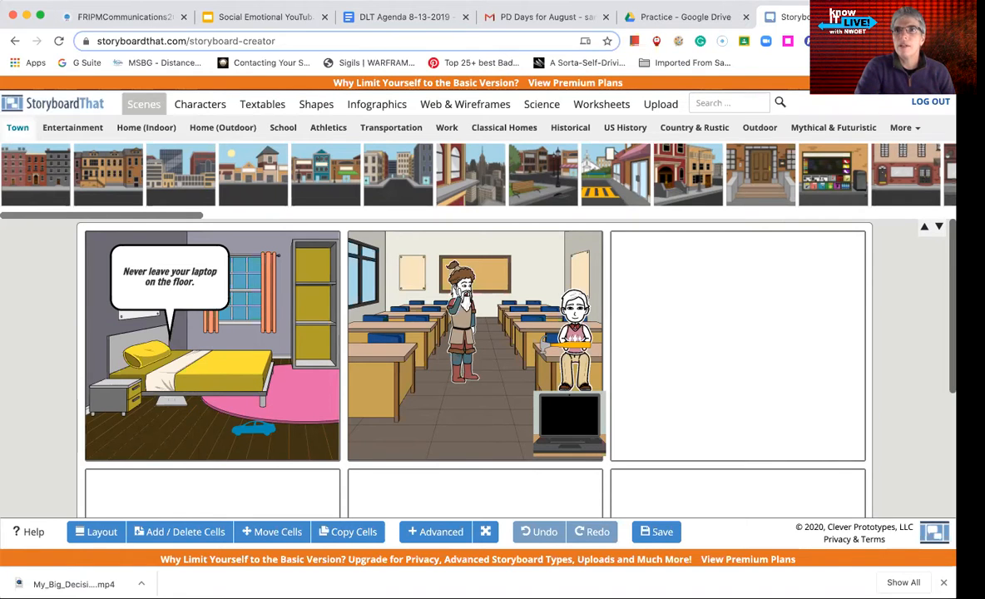
Search the web for "storyboard that" in a new tab and open the Storyboard That home page.
key("super+t")
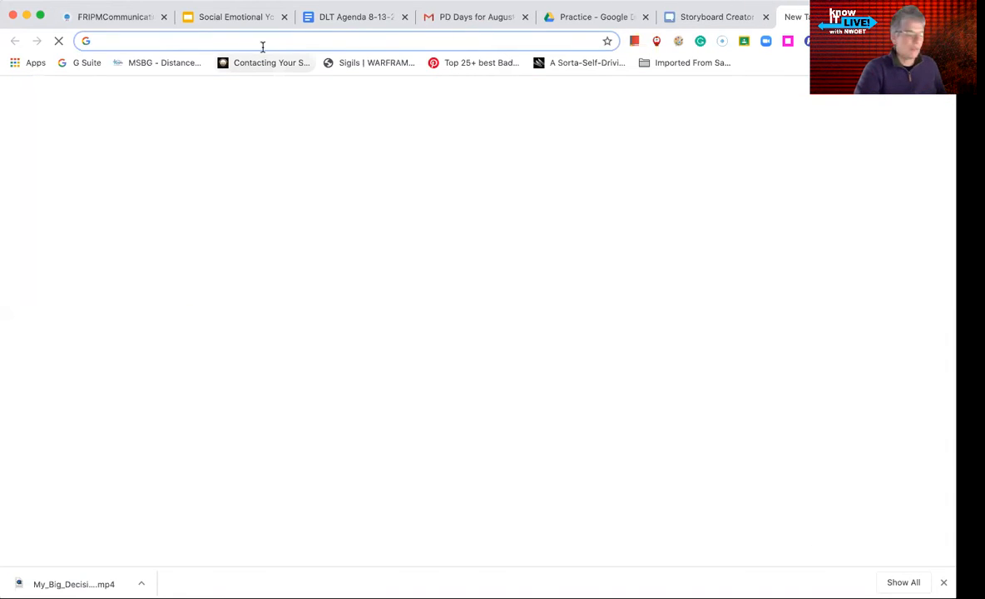
type("sty")
key("BackSpace")
left_click(175, 90)
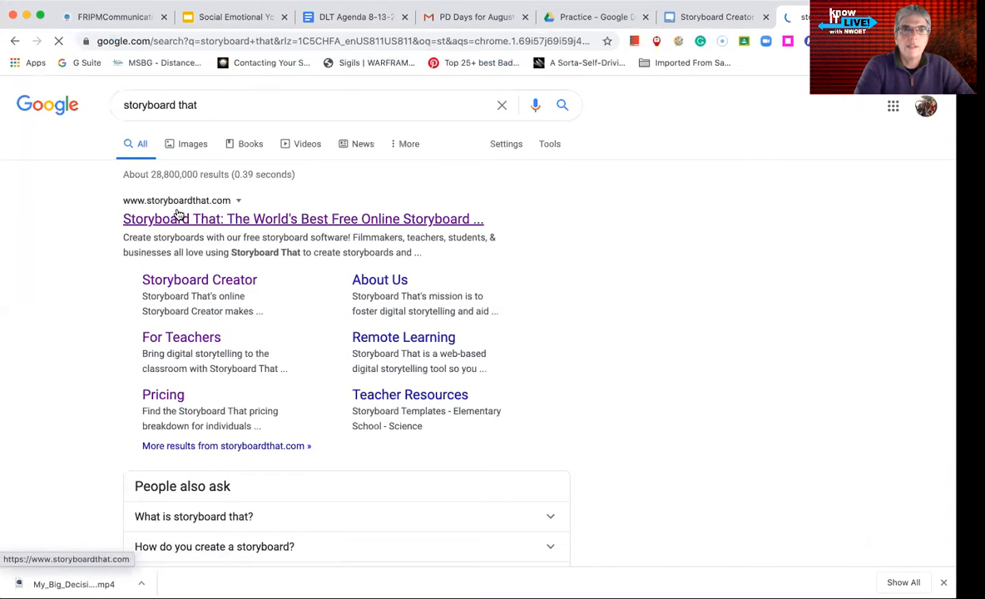
left_click(177, 218)
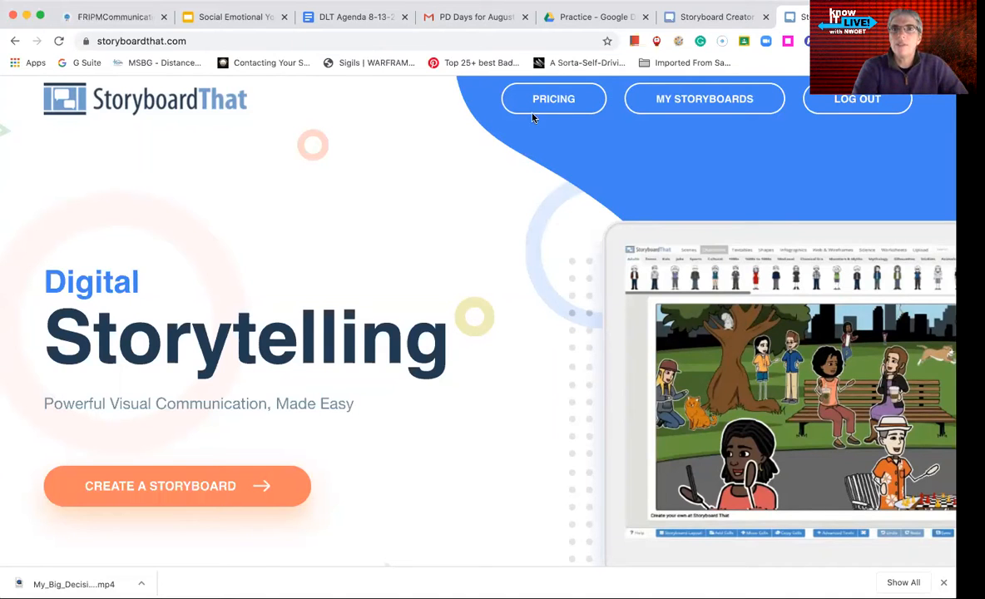
Return to the open storyboard in the Storyboard Creator and look over both rows of cells.
left_click(717, 18)
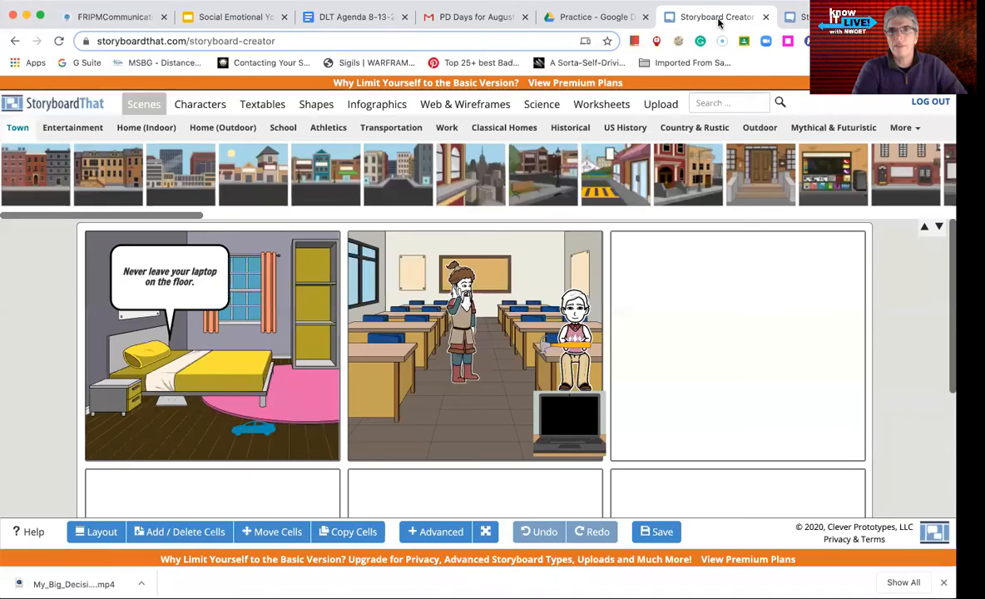
scroll(447, 372, "down", 2)
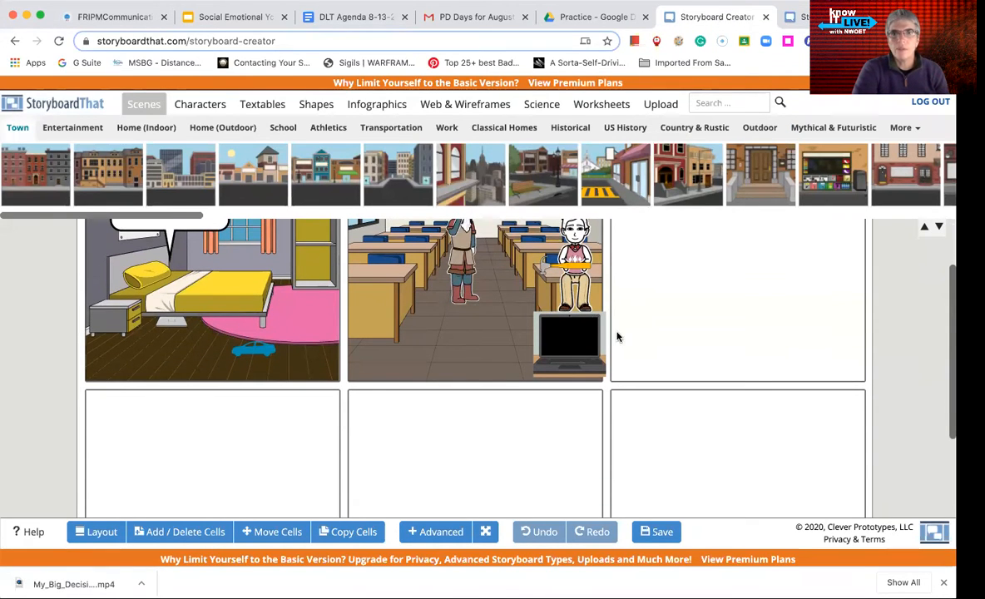
scroll(653, 369, "up", 2)
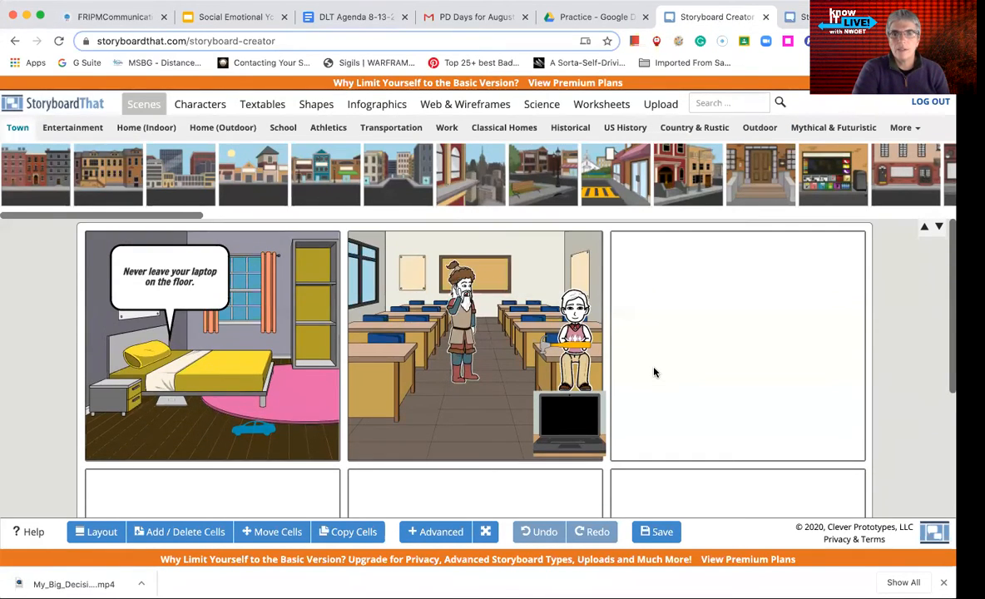
scroll(653, 370, "down", 3)
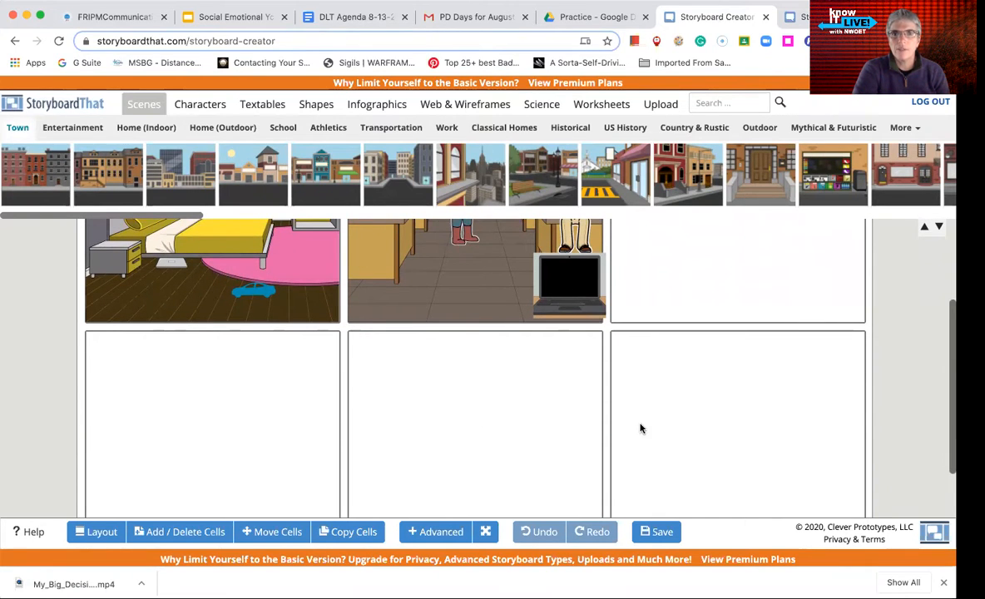
scroll(640, 429, "down", 2)
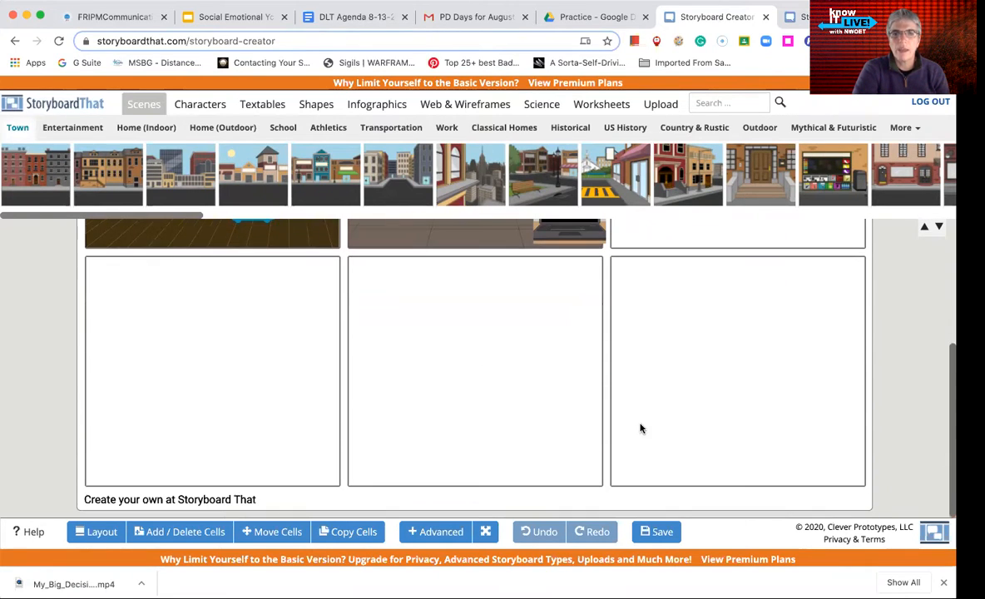
Review the available storyboard and cell layout options without changing the layout.
left_click(97, 531)
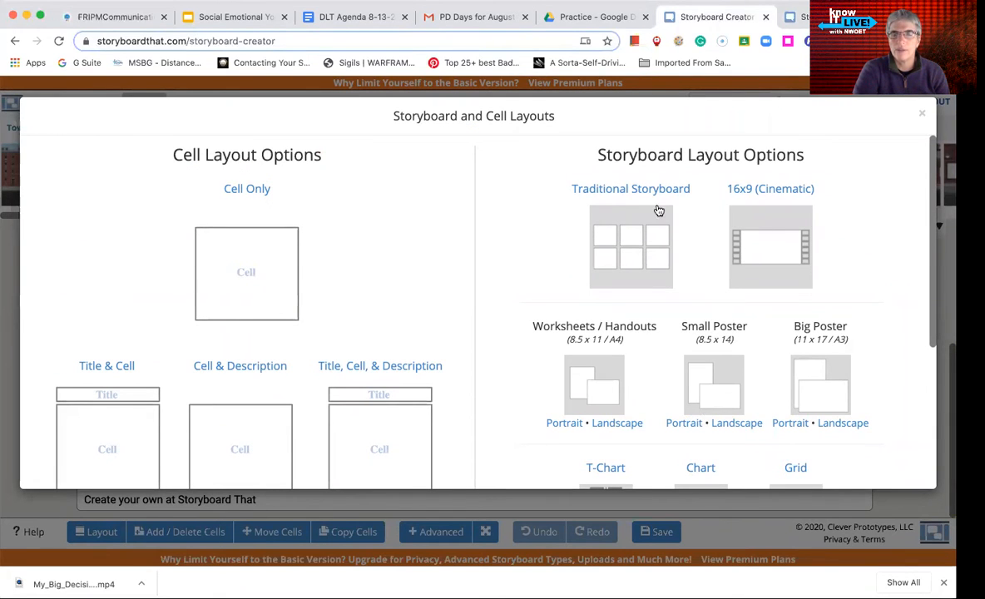
left_click(921, 115)
scroll(351, 337, "up", 5)
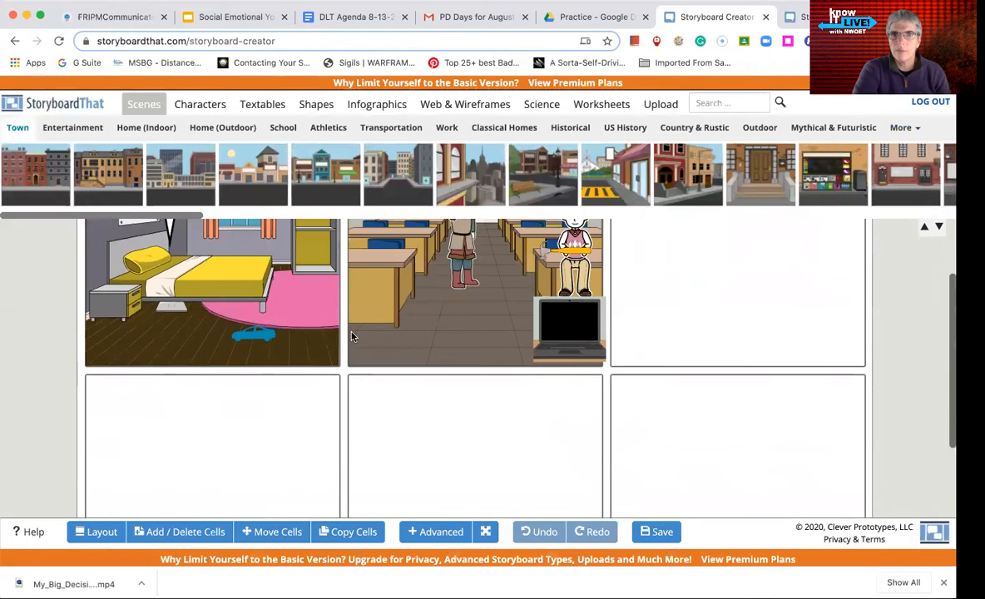
Set the storyboard's cell arrangement to 3 x 2, update the storyboard and check its cells.
left_click(175, 536)
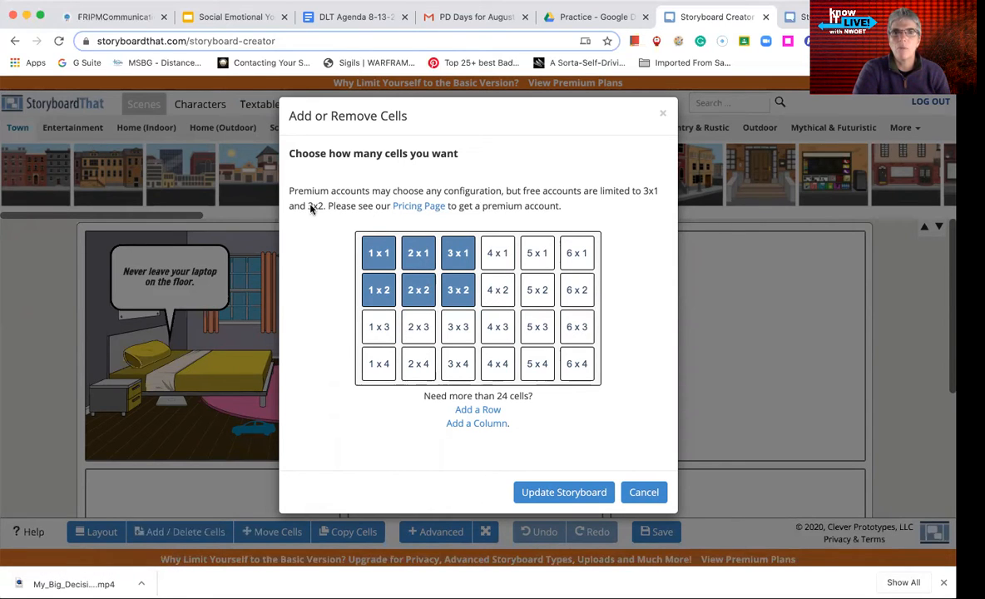
left_click(455, 263)
left_click(451, 290)
left_click(422, 291)
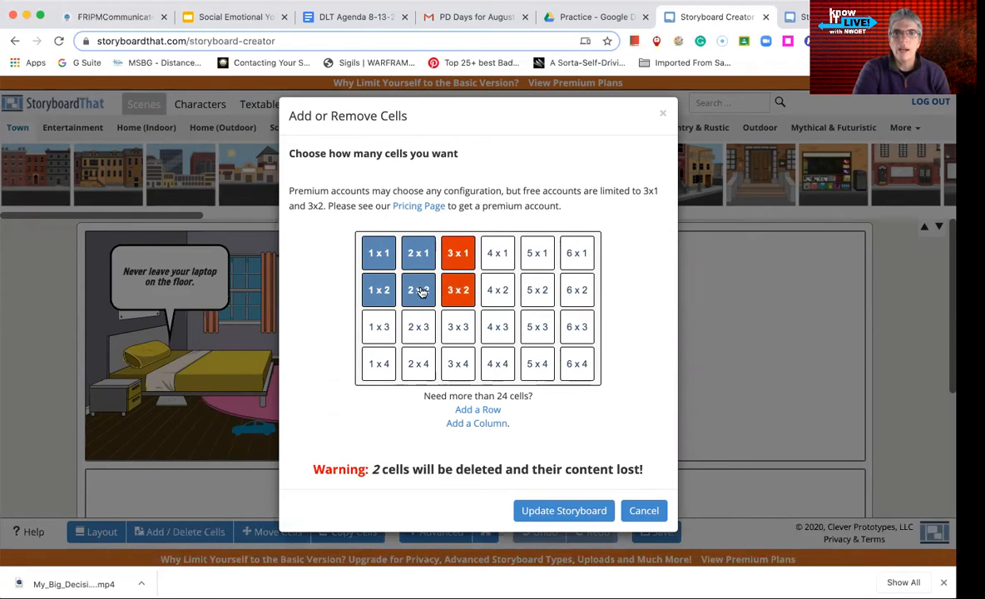
left_click(458, 289)
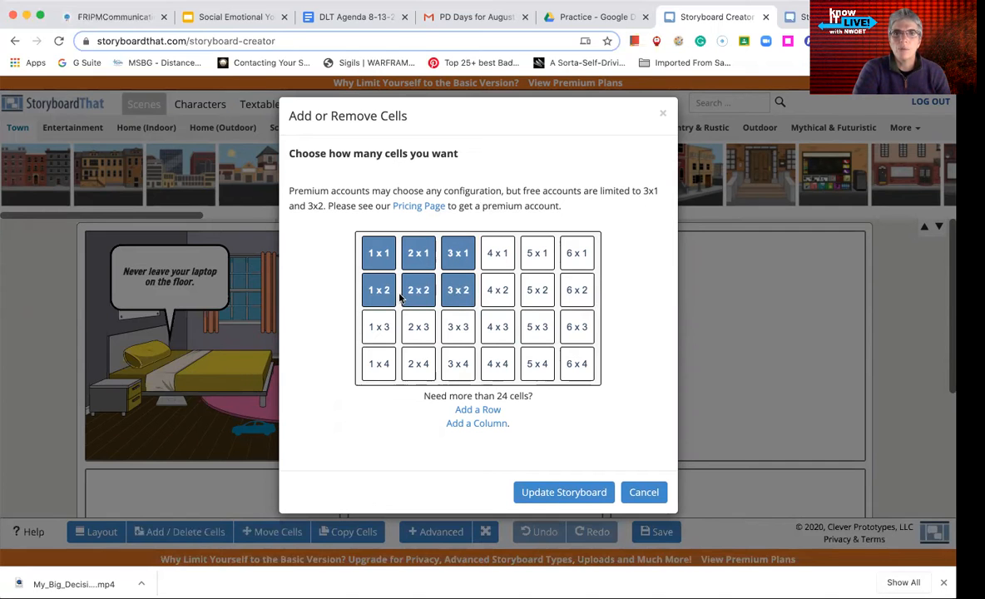
left_click(578, 492)
scroll(553, 422, "down", 1)
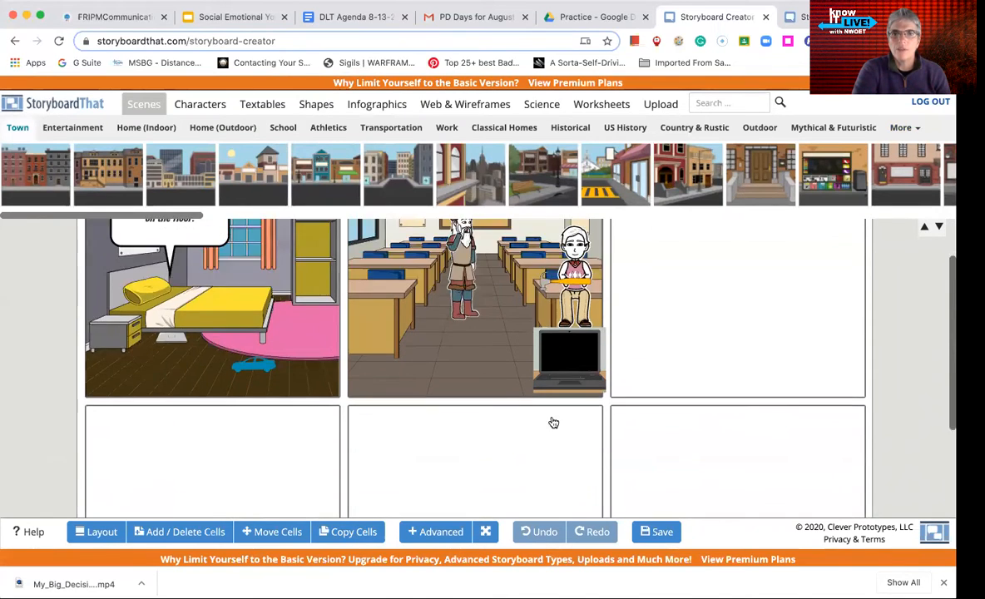
scroll(553, 422, "down", 2)
scroll(553, 422, "up", 3)
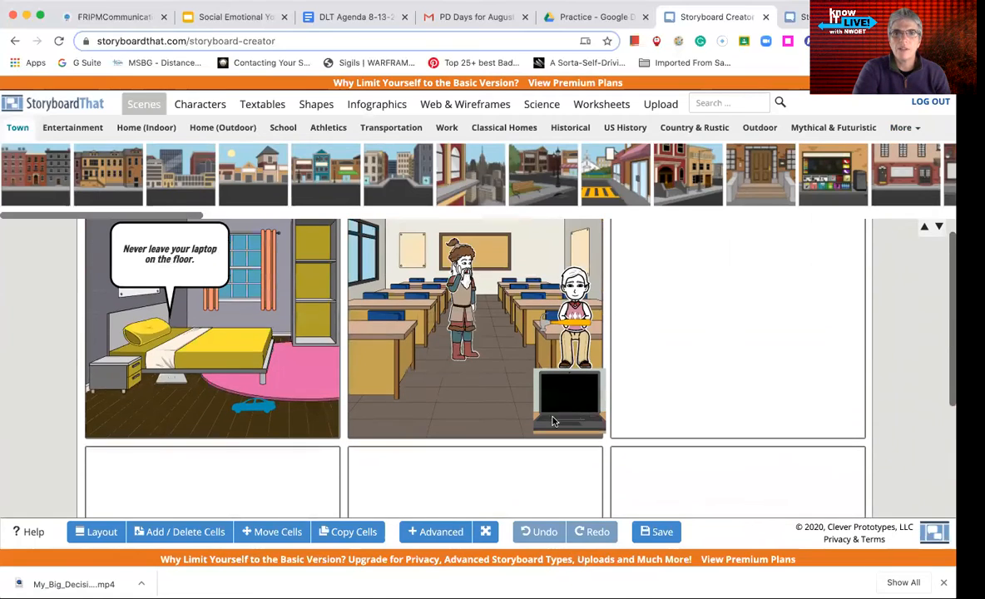
scroll(553, 422, "up", 1)
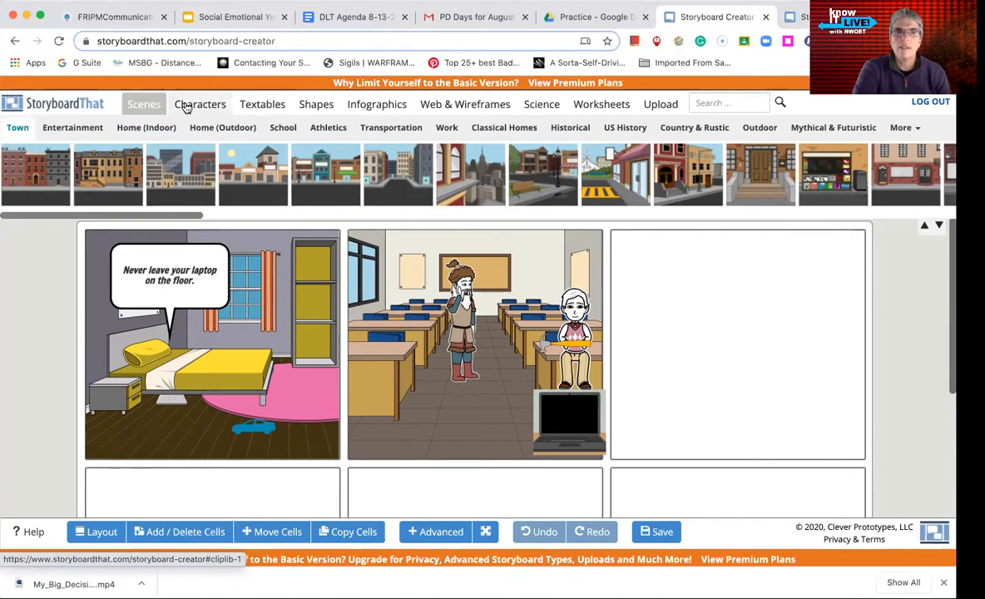
Browse the Textables, Shapes, Infographics and Web & Wireframes libraries, and return to Scenes to view its additional categories.
left_click(263, 104)
left_click(317, 105)
left_click(378, 106)
left_click(464, 107)
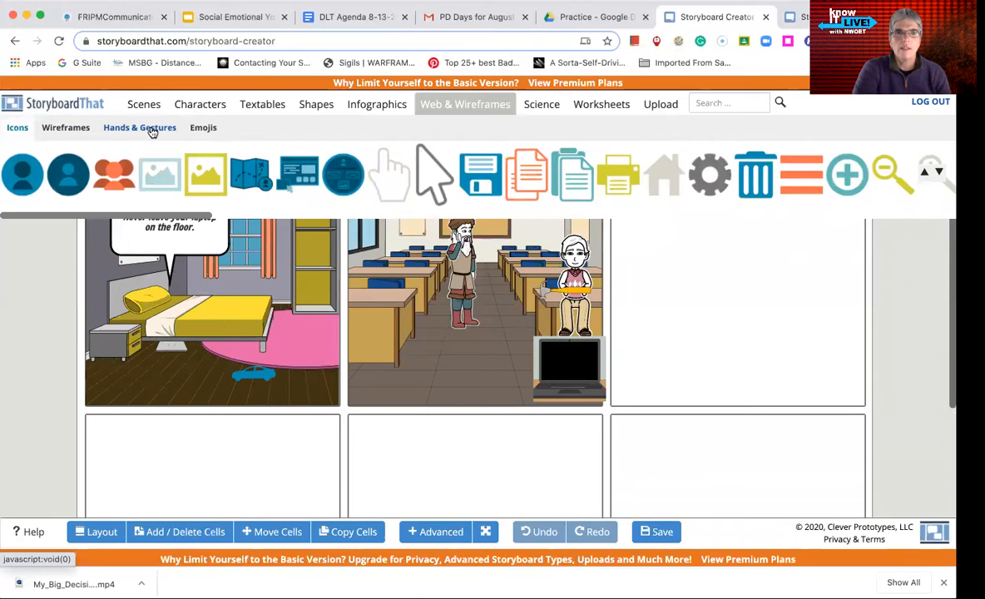
left_click(145, 106)
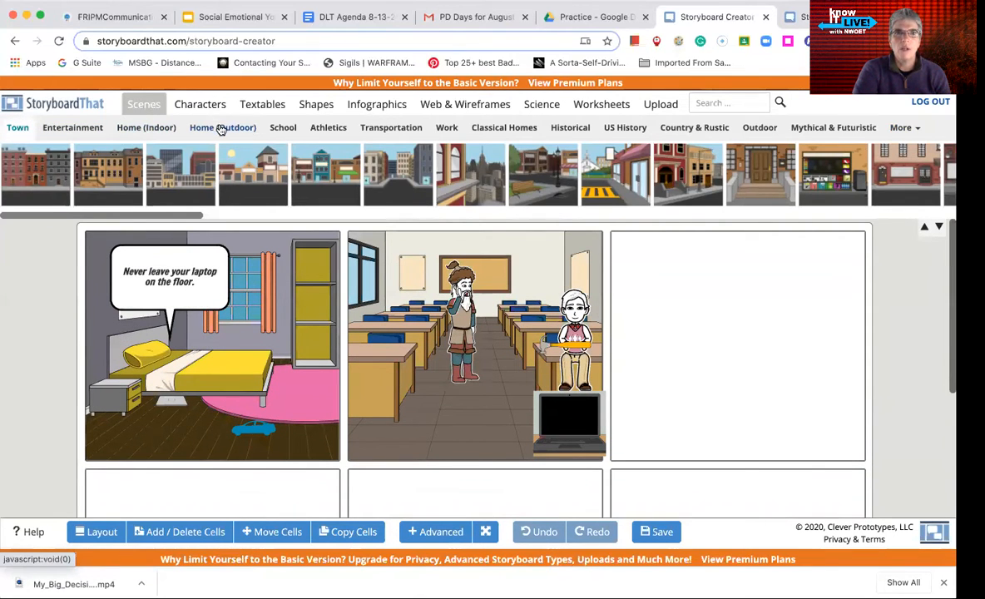
left_click(918, 131)
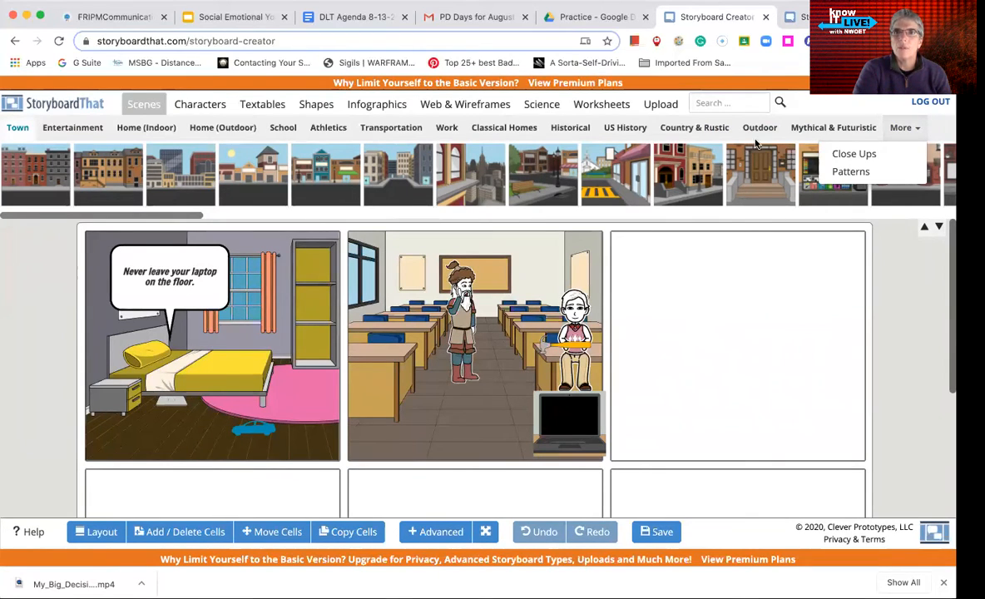
Add the fiery cave scene from the Mythical & Futuristic scenes to the third cell of the first row.
left_click(832, 133)
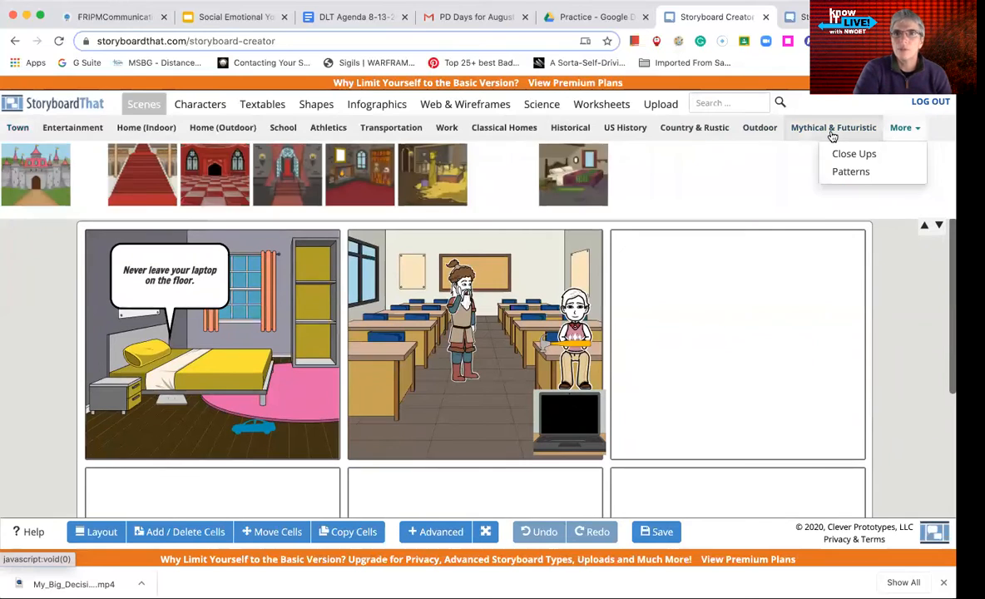
scroll(703, 189, "right", 10)
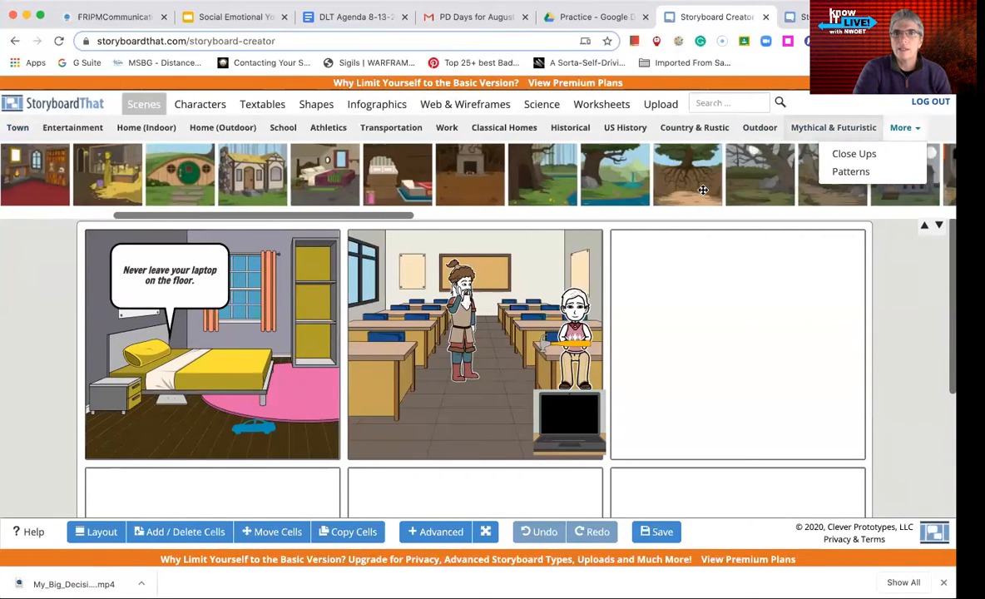
scroll(703, 190, "right", 10)
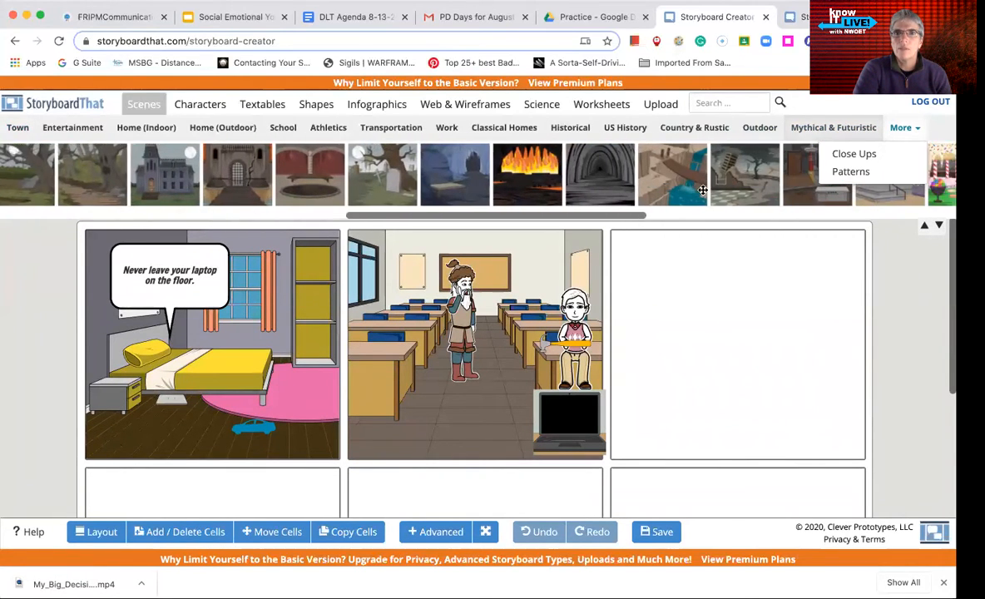
left_click_drag(397, 165, 688, 337)
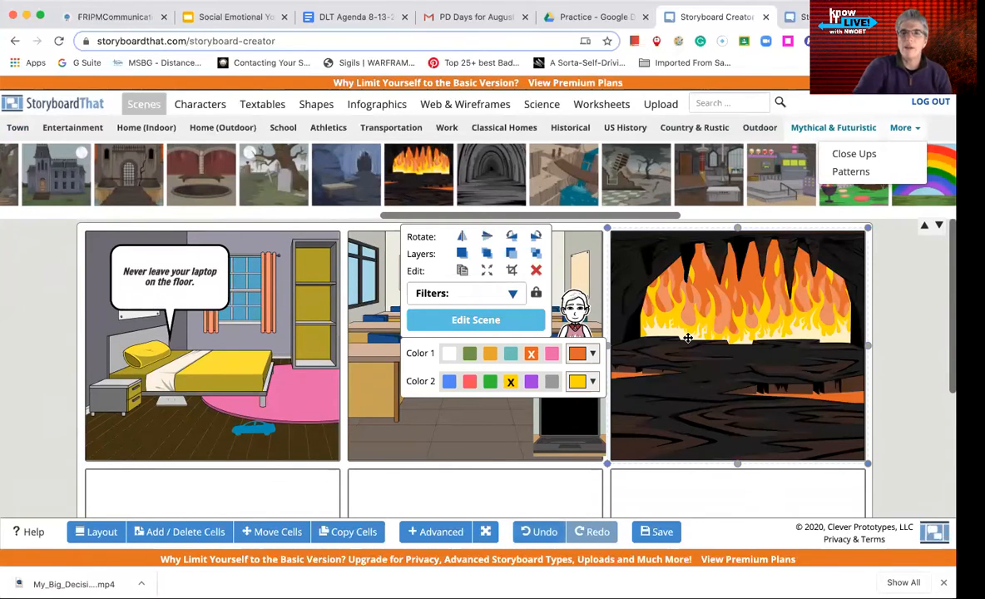
left_click(708, 300)
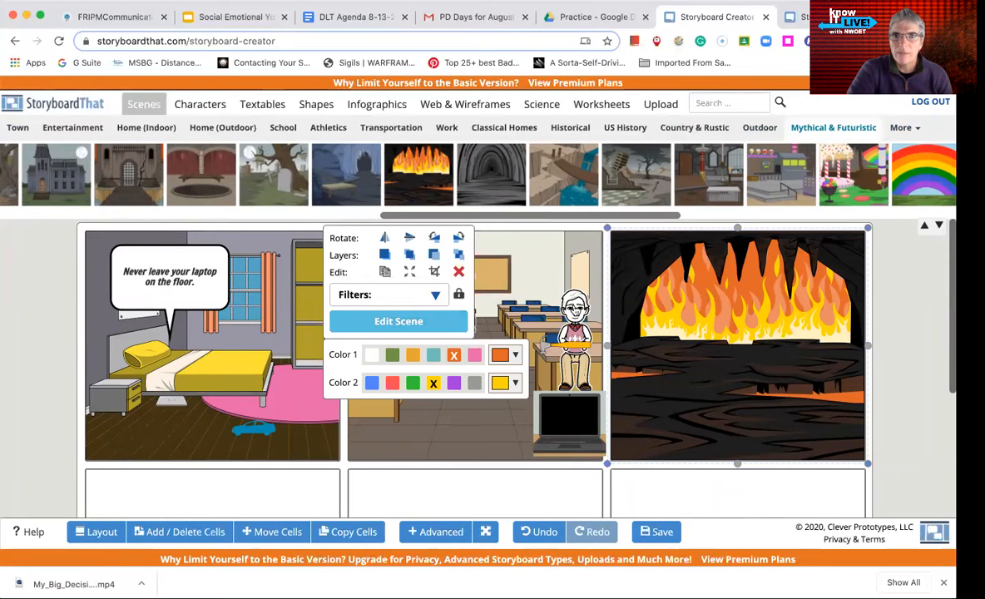
Examine the pose and color options of the seated and standing characters in the classroom cell.
left_click(545, 295)
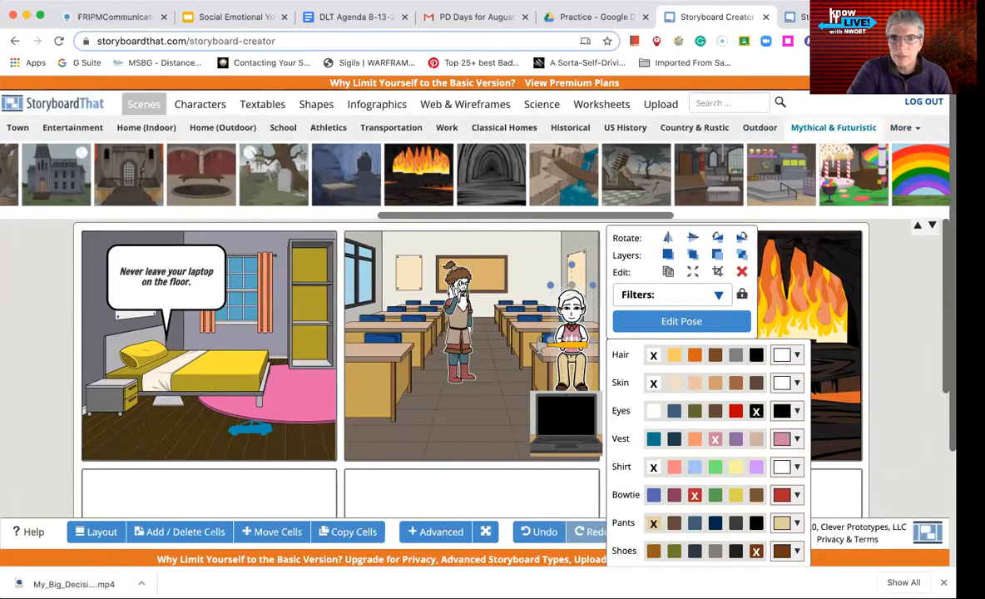
left_click(456, 308)
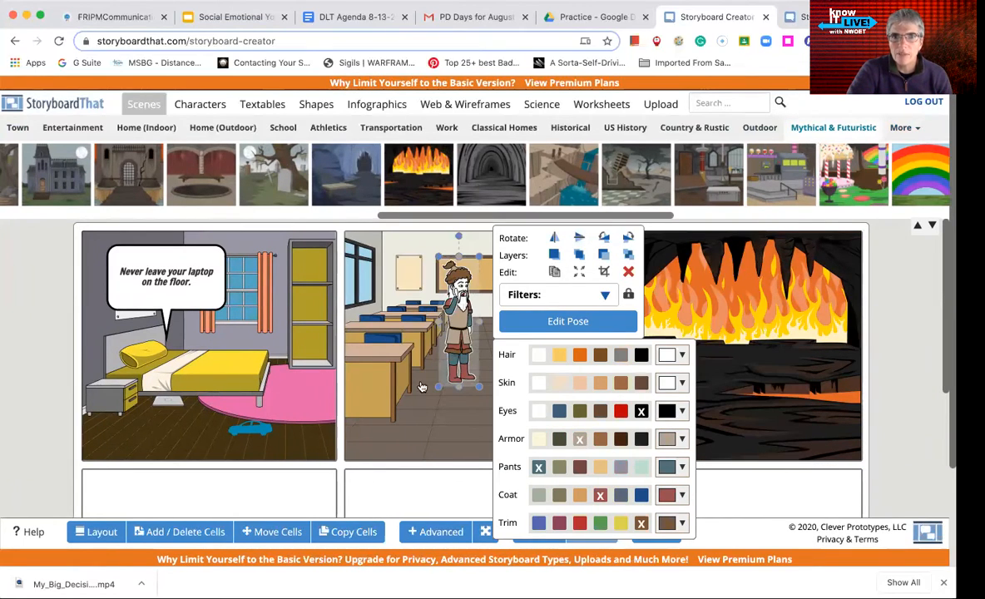
left_click(421, 386)
Try green, gray and purple as the cave scene's Color 2 and light orange as Color 1, restoring yellow and dark orange.
left_click(724, 288)
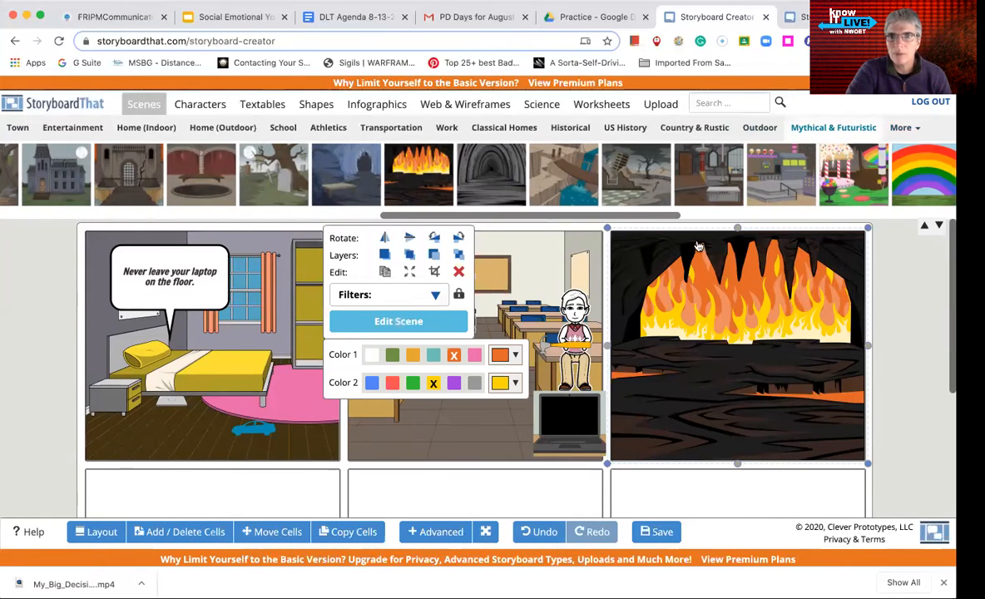
left_click(391, 383)
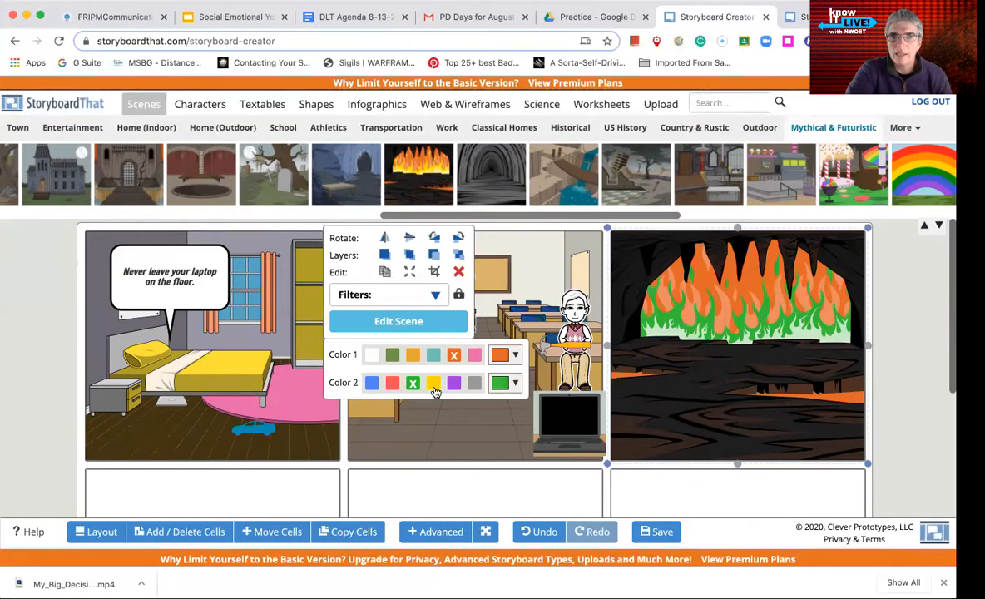
left_click(432, 383)
left_click(474, 384)
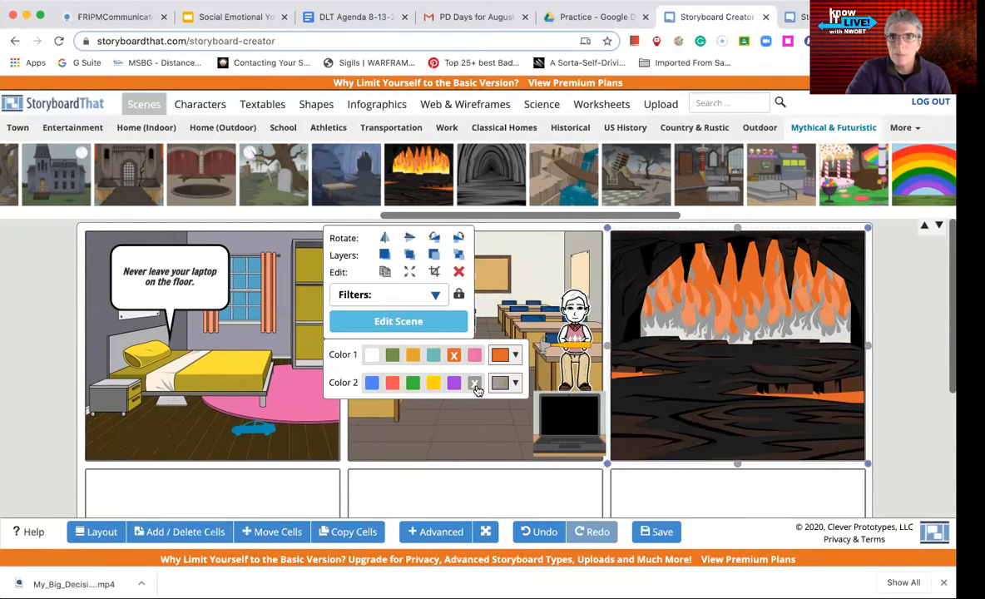
left_click(454, 384)
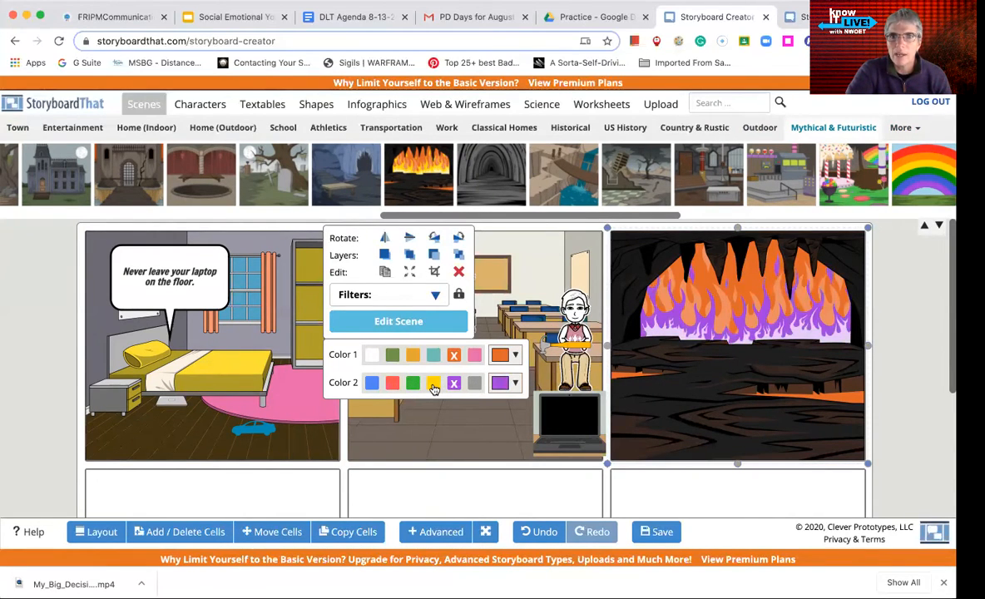
left_click(433, 383)
left_click(413, 355)
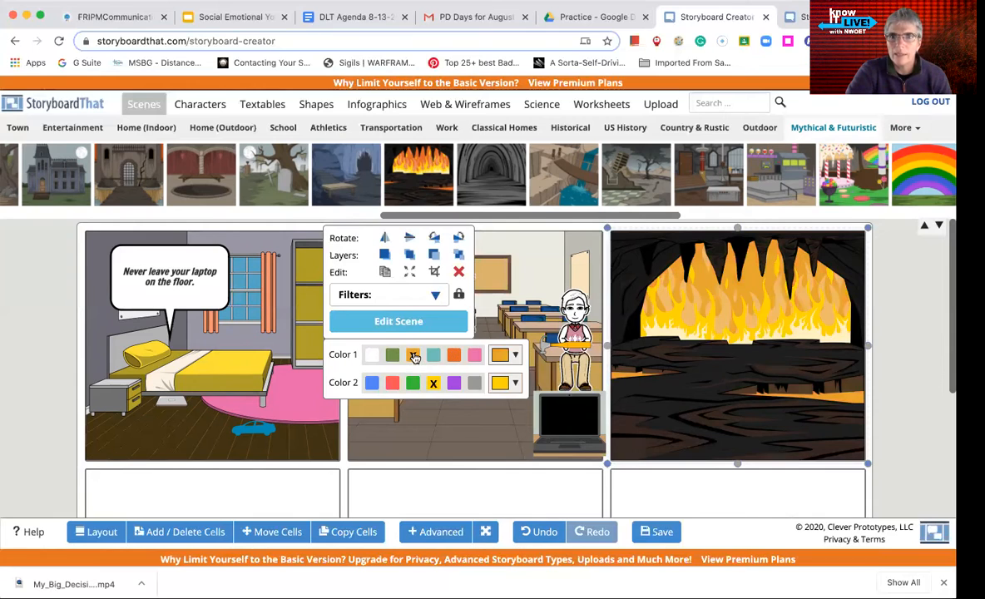
left_click(393, 355)
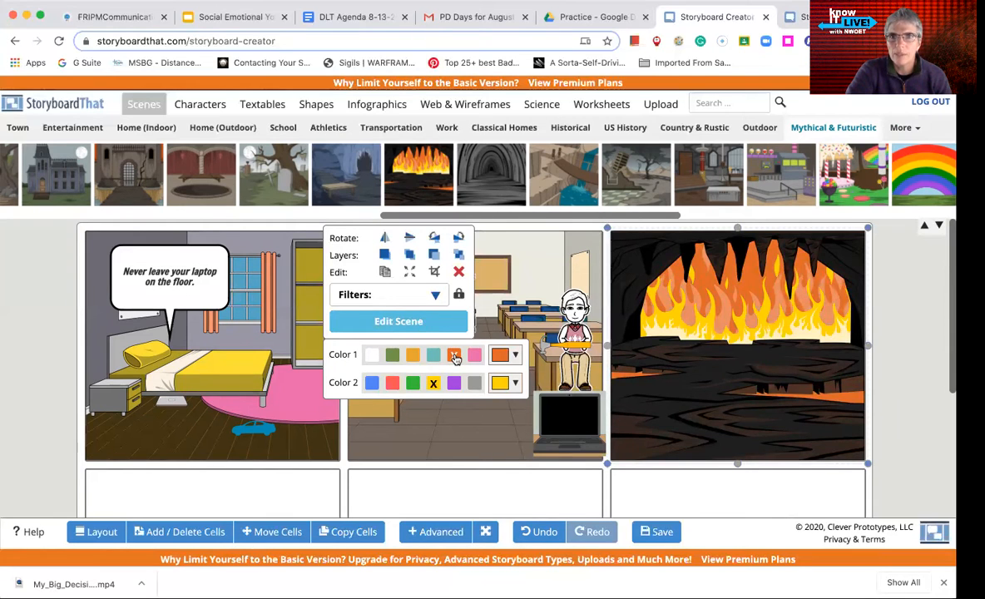
Try hiding the cave scene's fire and making Color 2 purple, restoring the fire and the yellow before updating the scene.
left_click(404, 324)
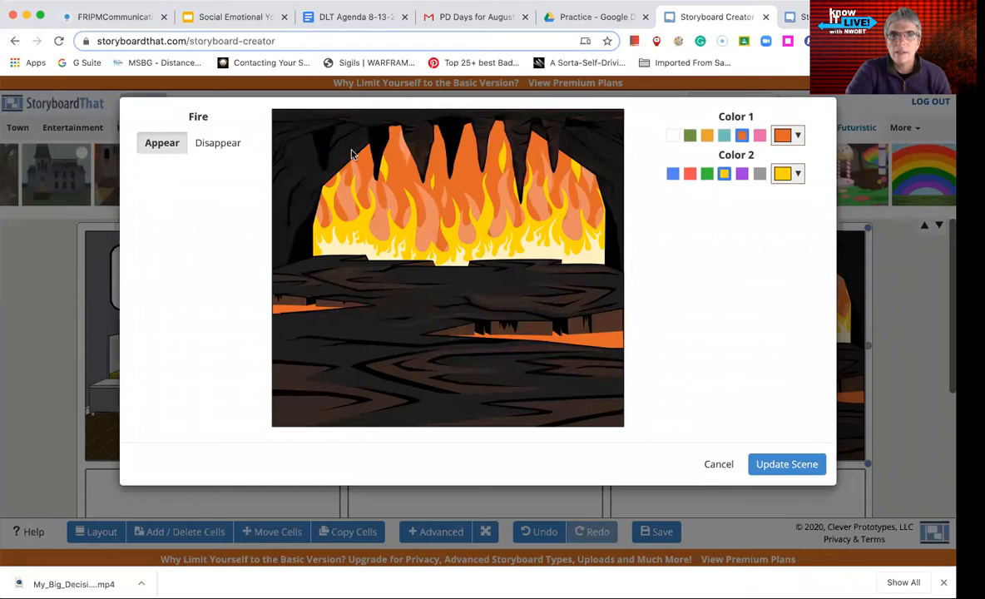
left_click(219, 140)
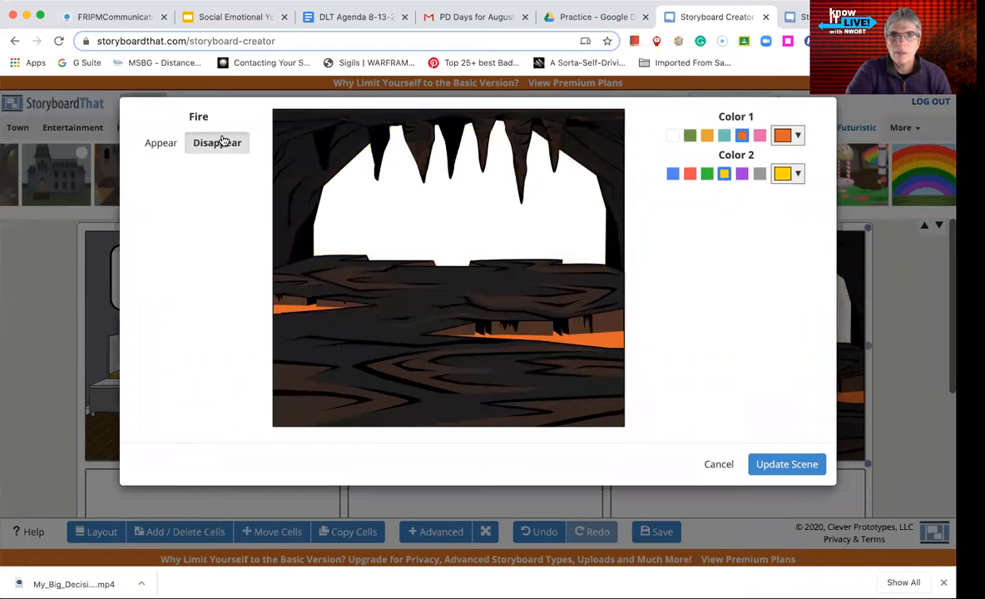
left_click(163, 143)
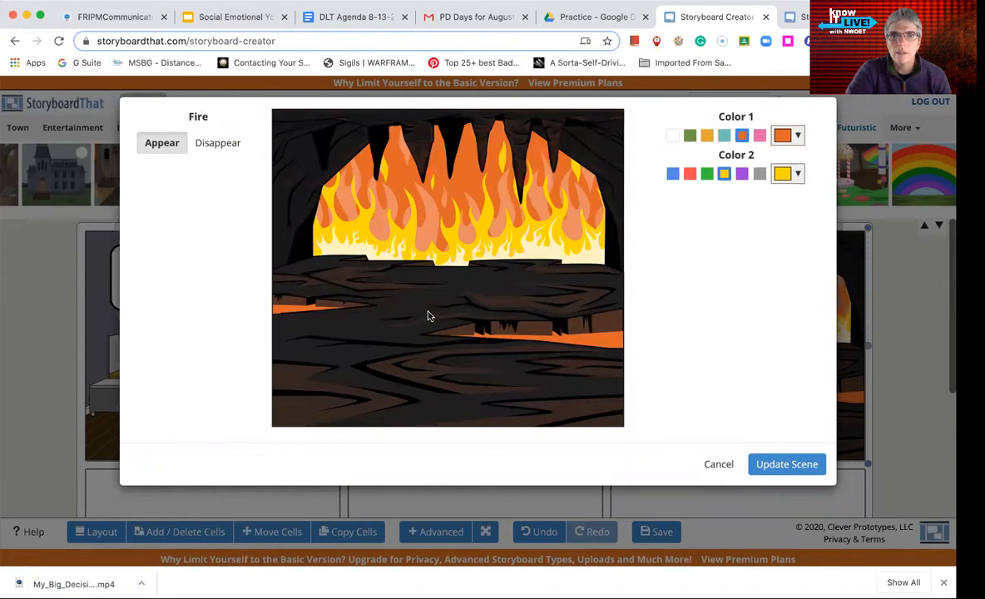
left_click(742, 174)
left_click(724, 175)
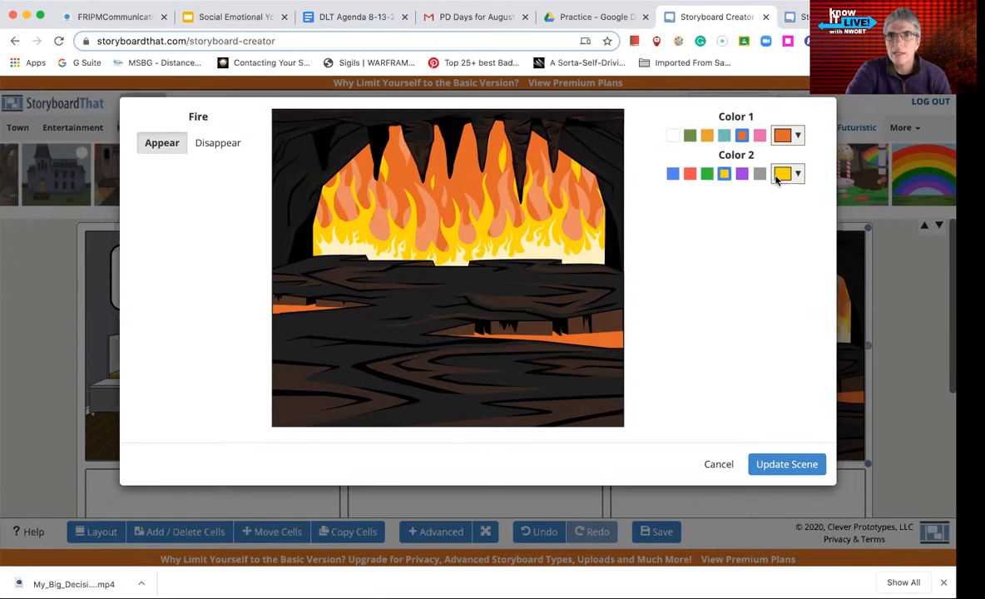
left_click(780, 467)
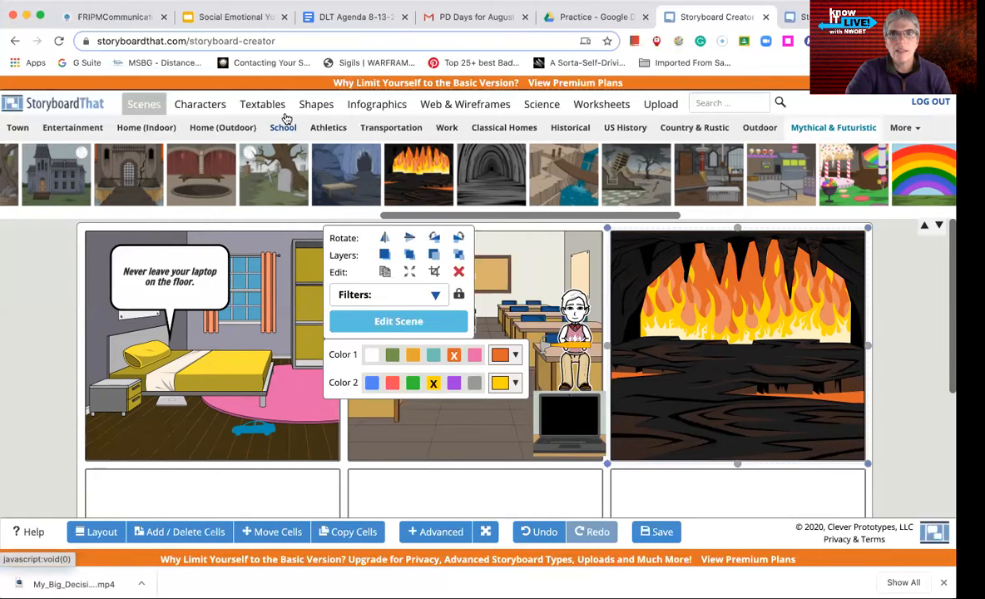
Search the image library for "laptop" and dismiss the premium account offer.
left_click(713, 106)
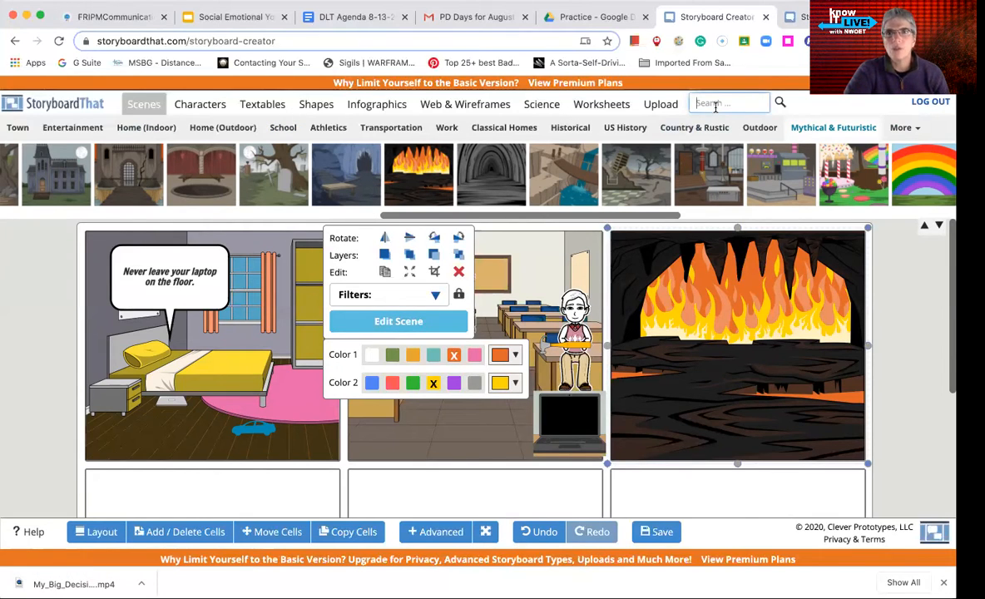
type("t")
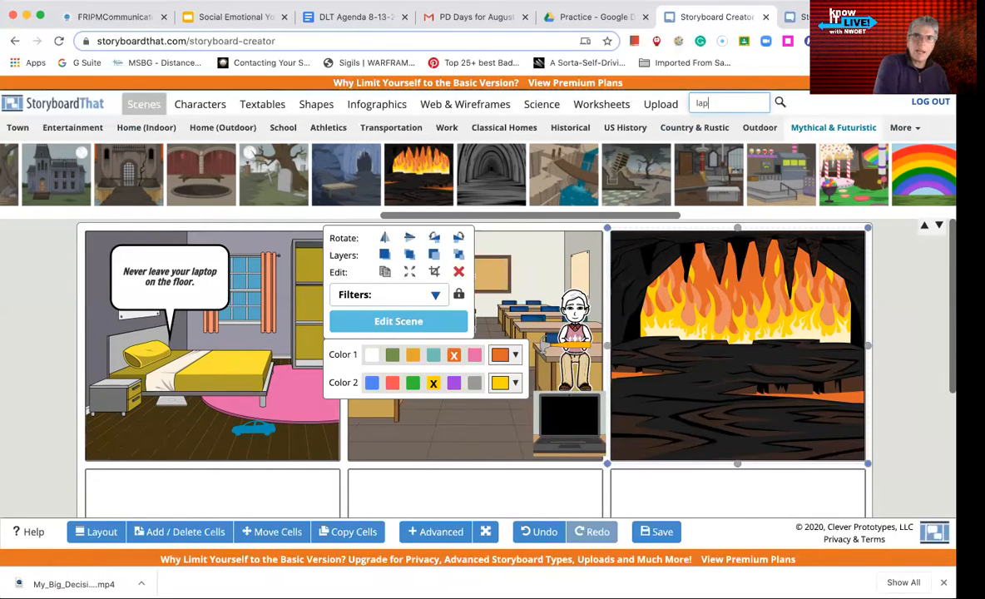
type("aptop")
key("Return")
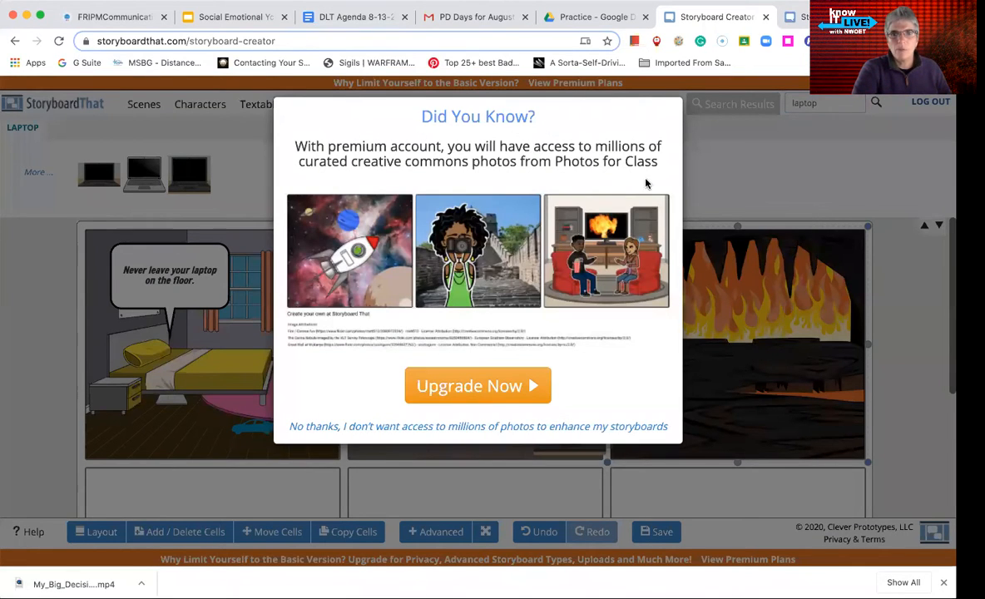
left_click(720, 165)
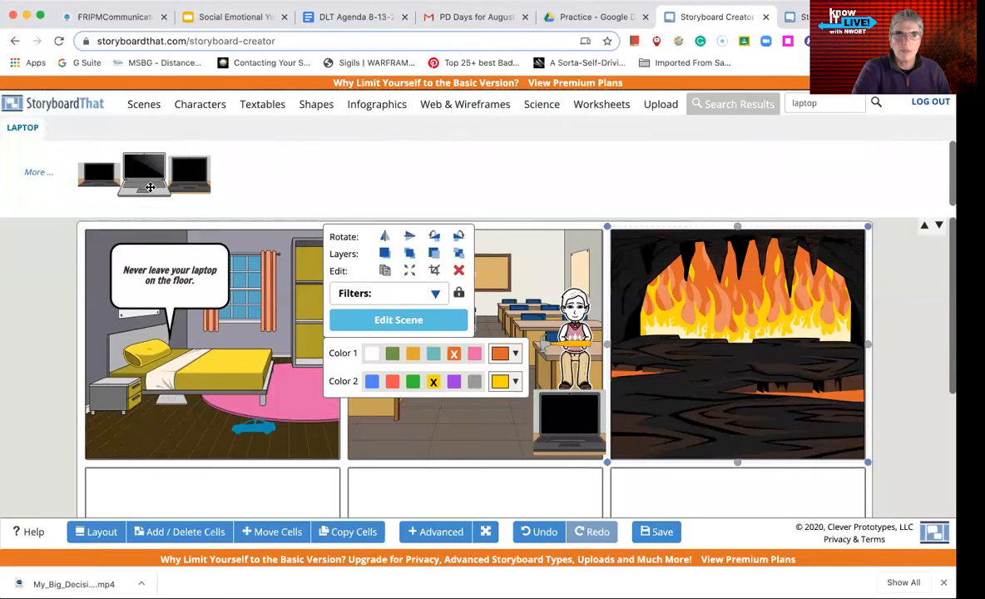
Add the open silver laptop to the cave cell, shrink it and set it on the rock floor below the flames.
left_click_drag(295, 293, 720, 299)
left_click_drag(780, 346, 644, 446)
left_click_drag(707, 398, 706, 376)
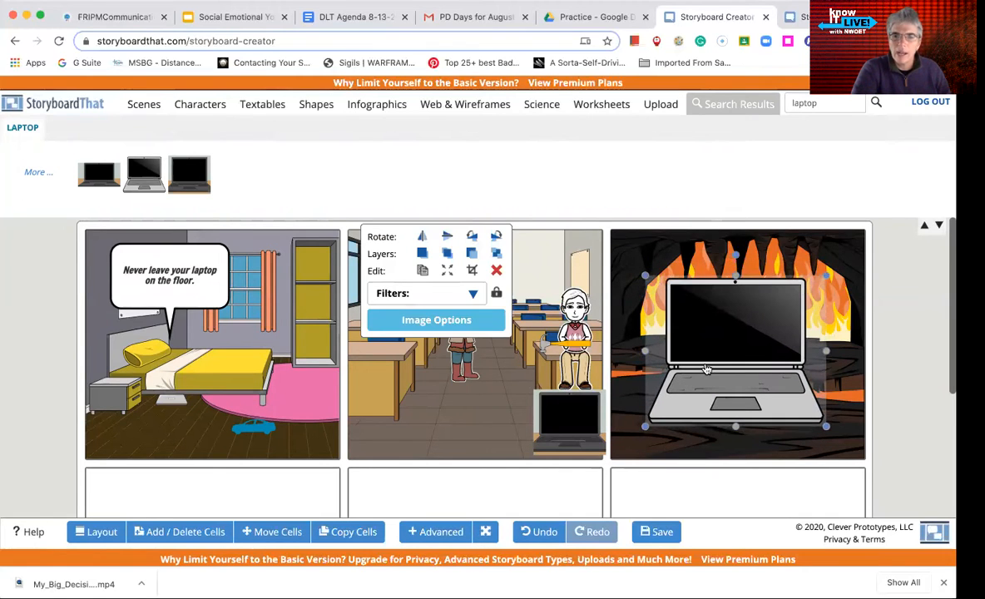
left_click_drag(824, 425, 767, 378)
left_click_drag(721, 335, 748, 392)
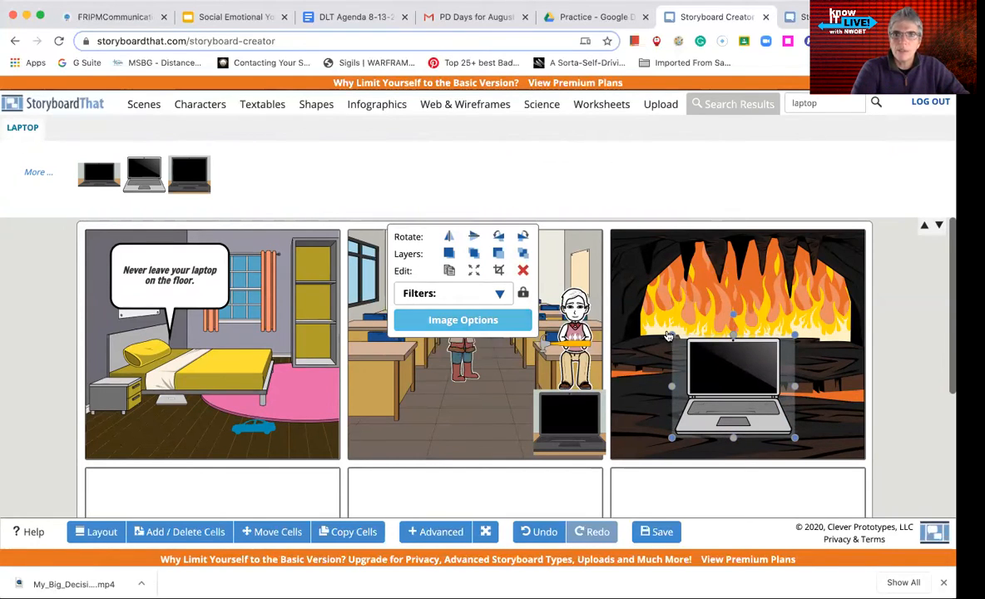
Flip the cave cell's laptop horizontally, and try a vertical flip before turning it upright again.
left_click(704, 366)
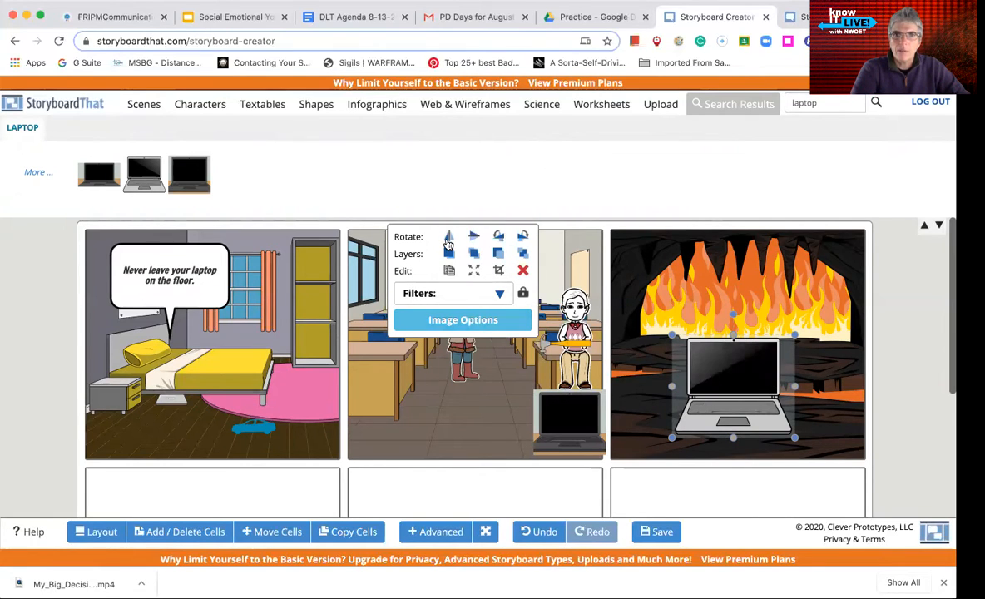
left_click(448, 238)
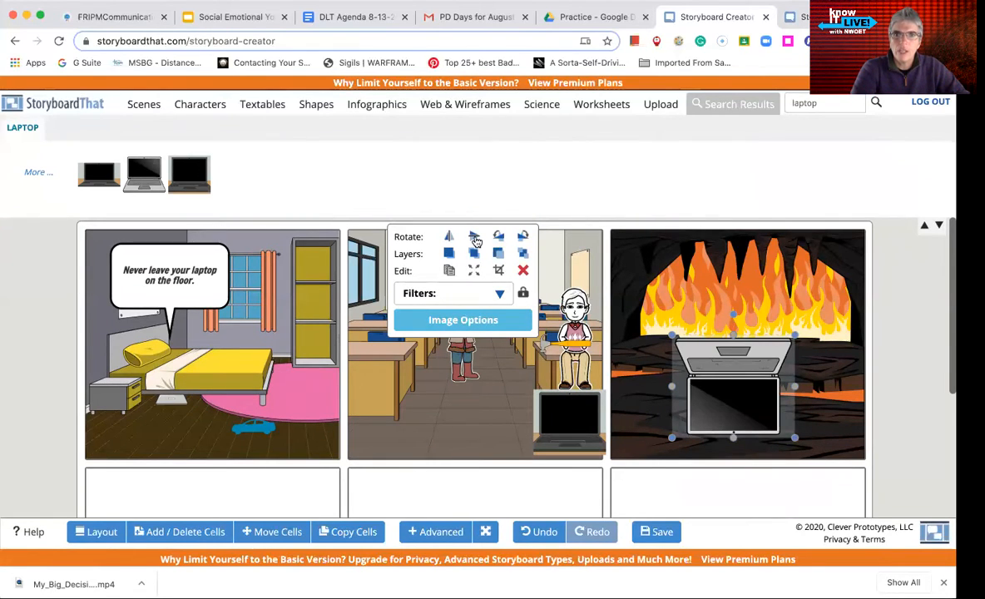
left_click(474, 239)
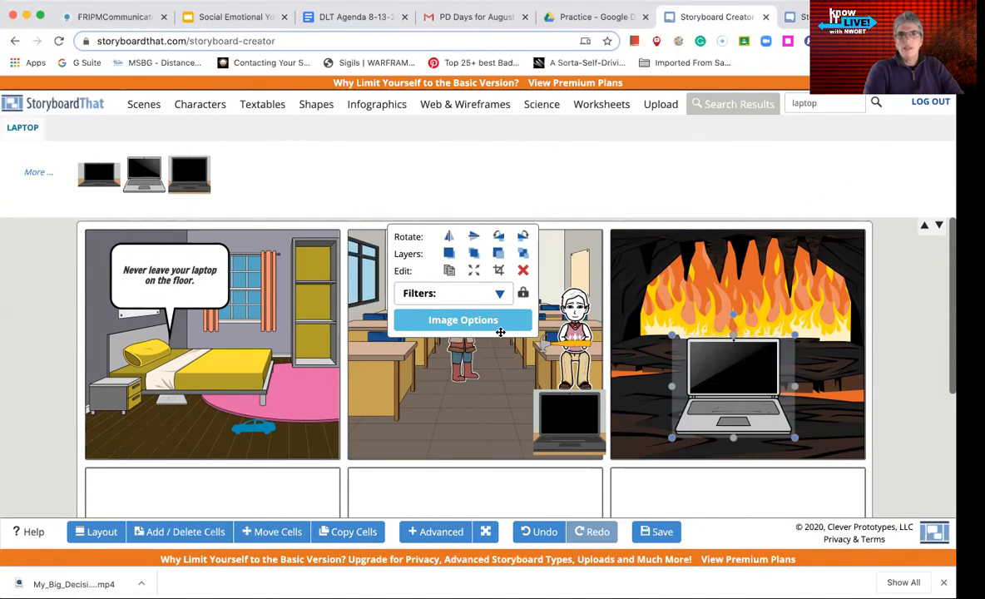
Change the cave laptop's pose to the angled rear view with the lid open, and dismiss the save reminder.
left_click(470, 319)
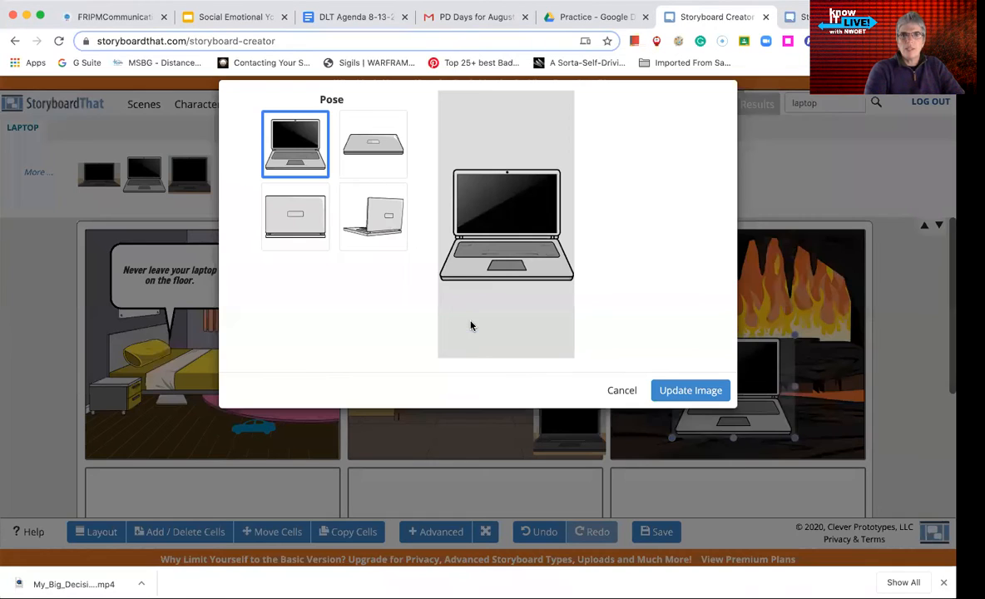
left_click(372, 216)
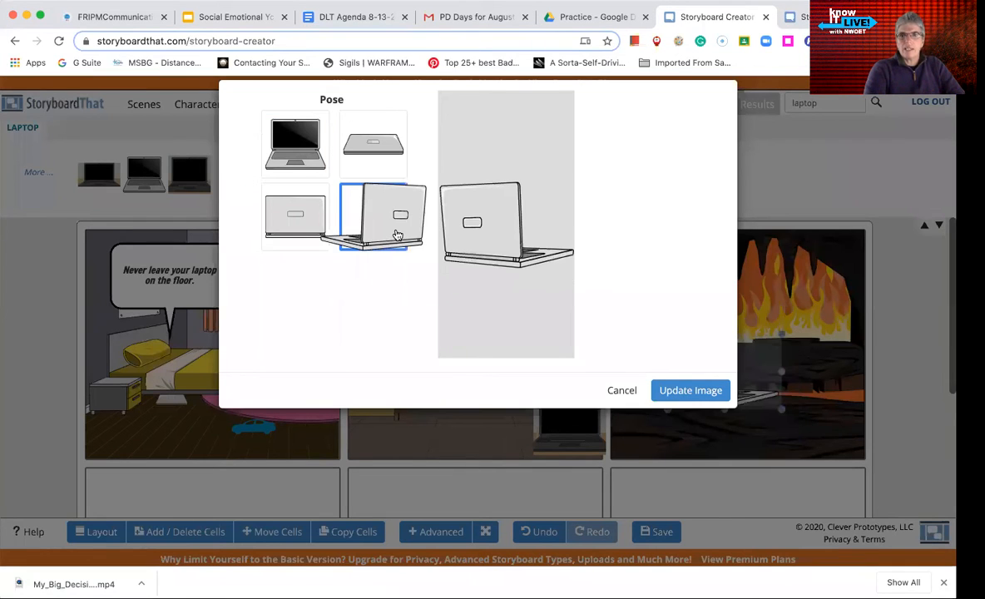
left_click(685, 391)
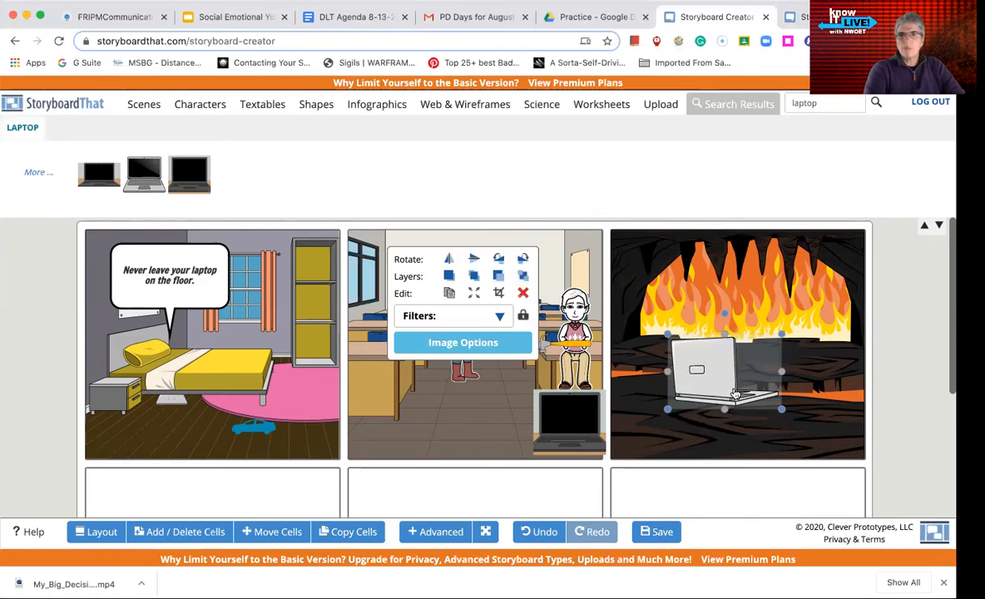
left_click(749, 443)
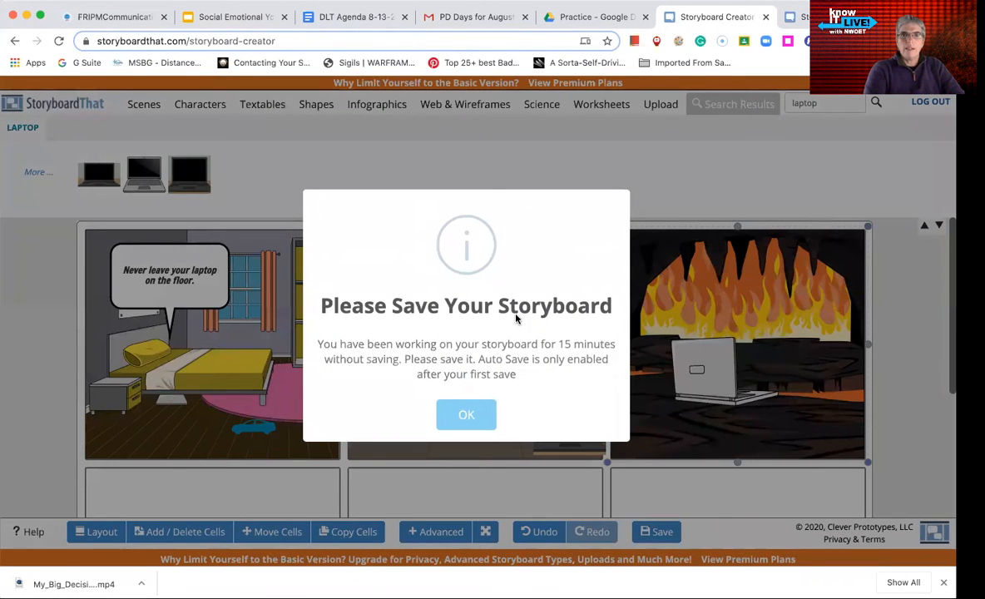
left_click(476, 413)
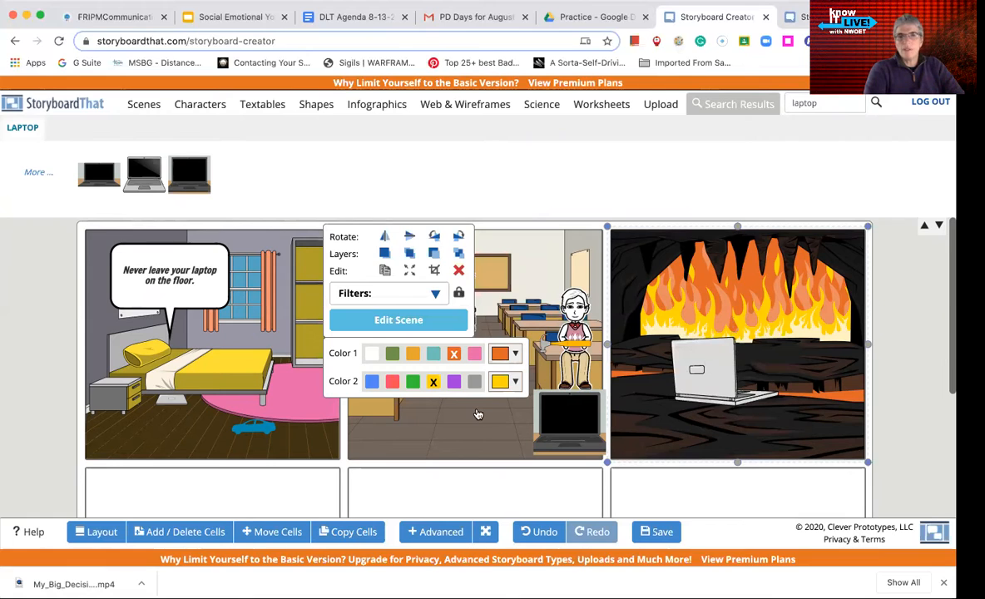
Browse the Textables for Signs, Objects and Banners, and place the vertical parchment scroll from Objects over the flames in the cave cell.
left_click(263, 105)
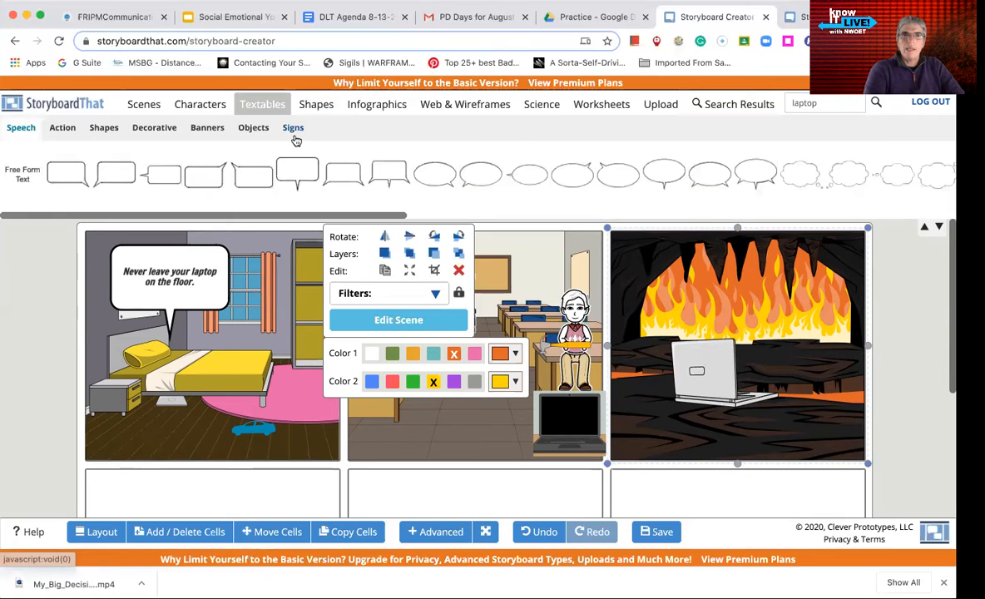
left_click(293, 129)
left_click(251, 129)
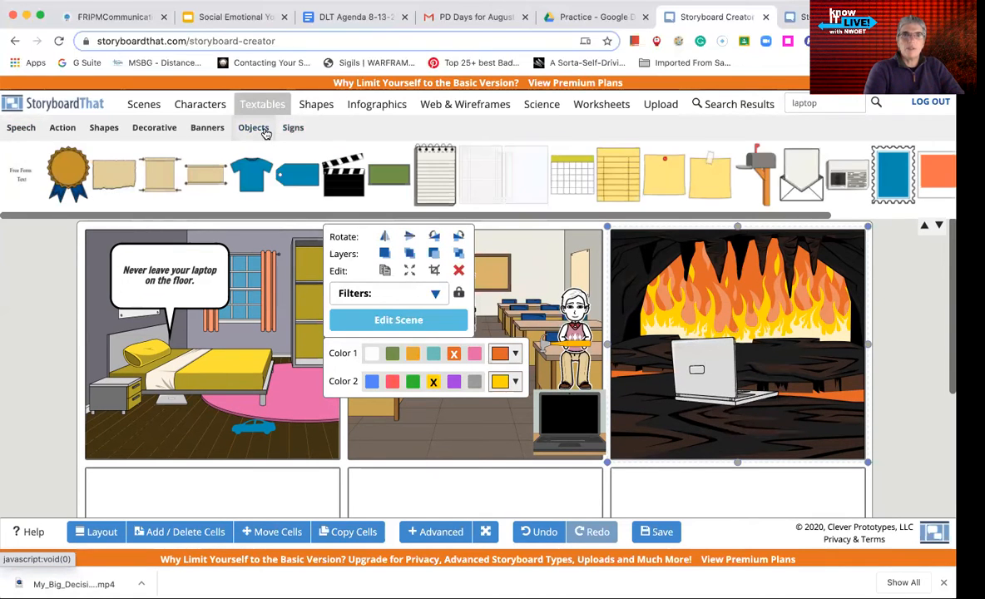
left_click(207, 126)
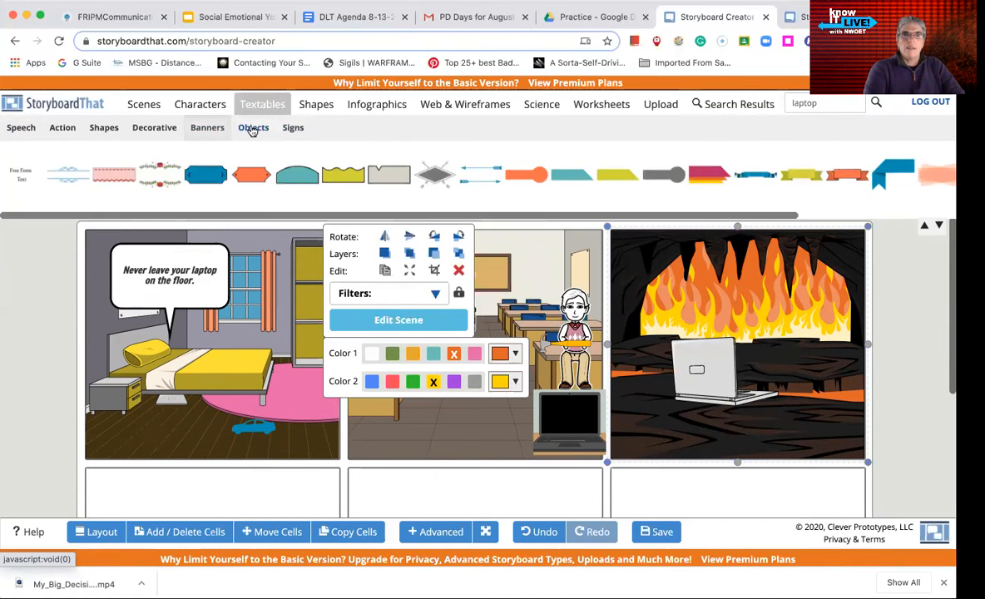
left_click(243, 129)
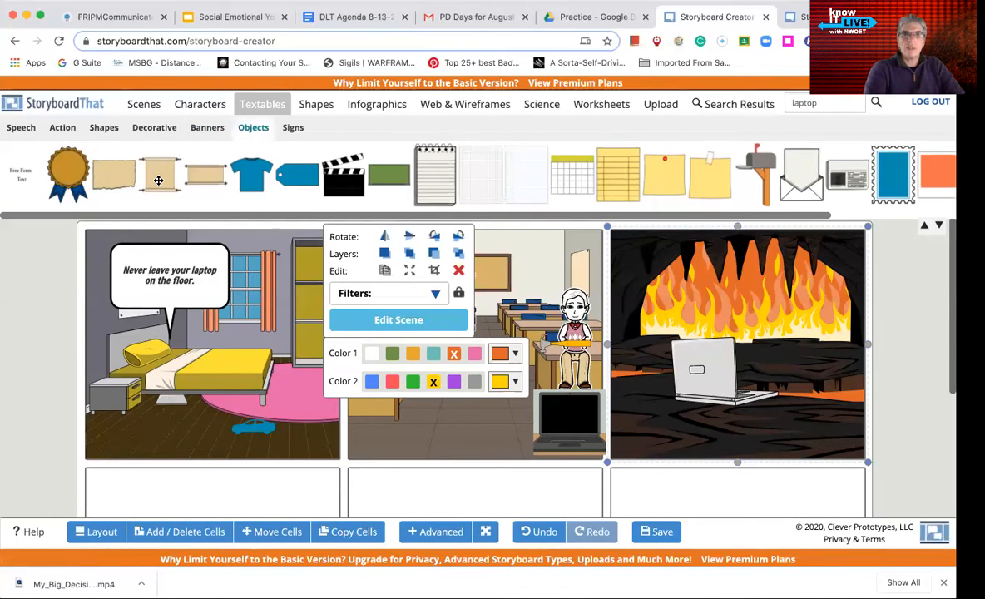
left_click(677, 330)
left_click_drag(160, 175, 786, 311)
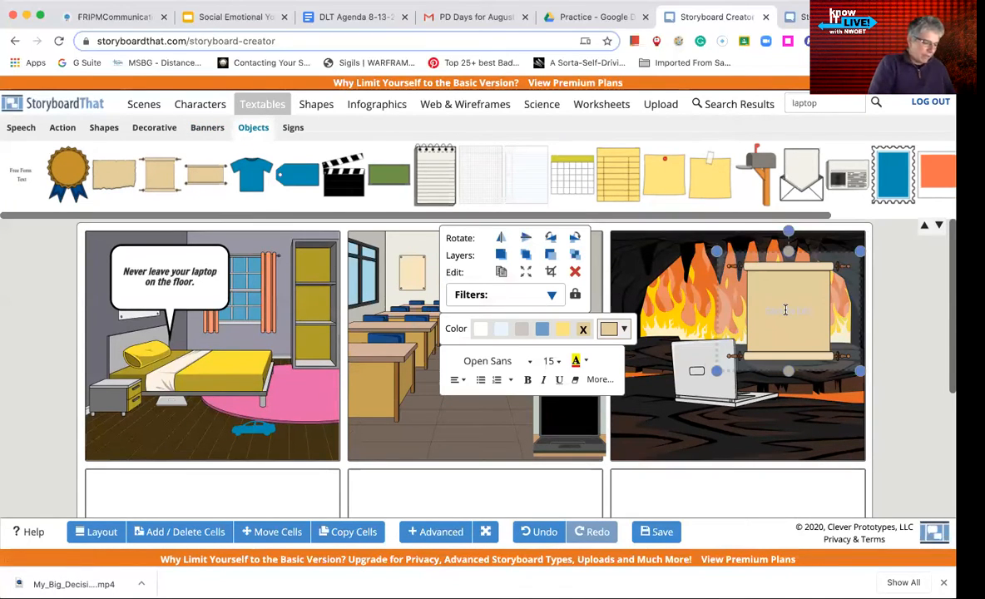
Enter "Never leave your laptop near a hot source." as the text on the parchment scroll.
left_click(784, 309)
type("Never")
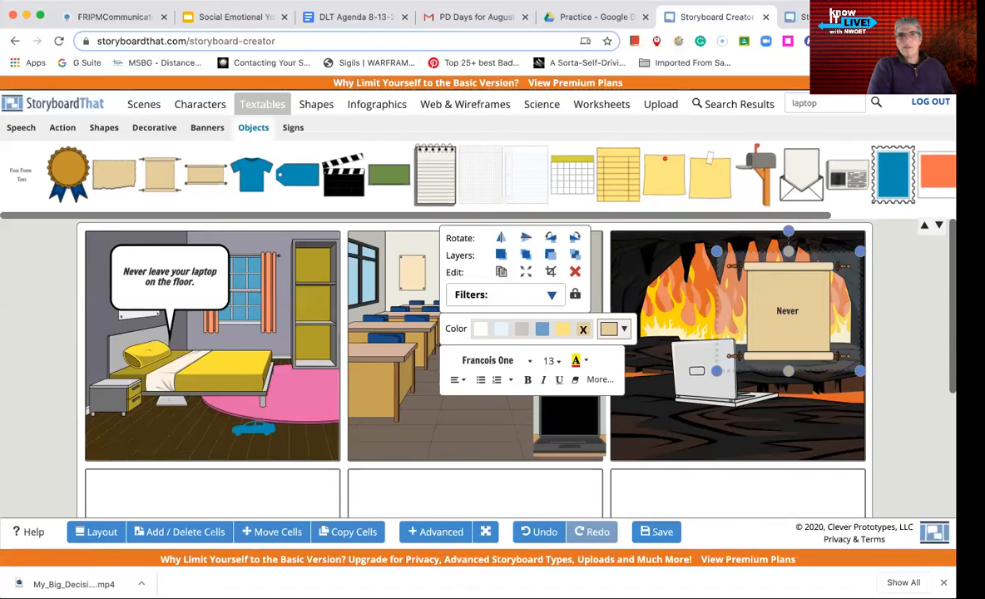
type(" lev")
key("BackSpace")
type("ave your laptop near")
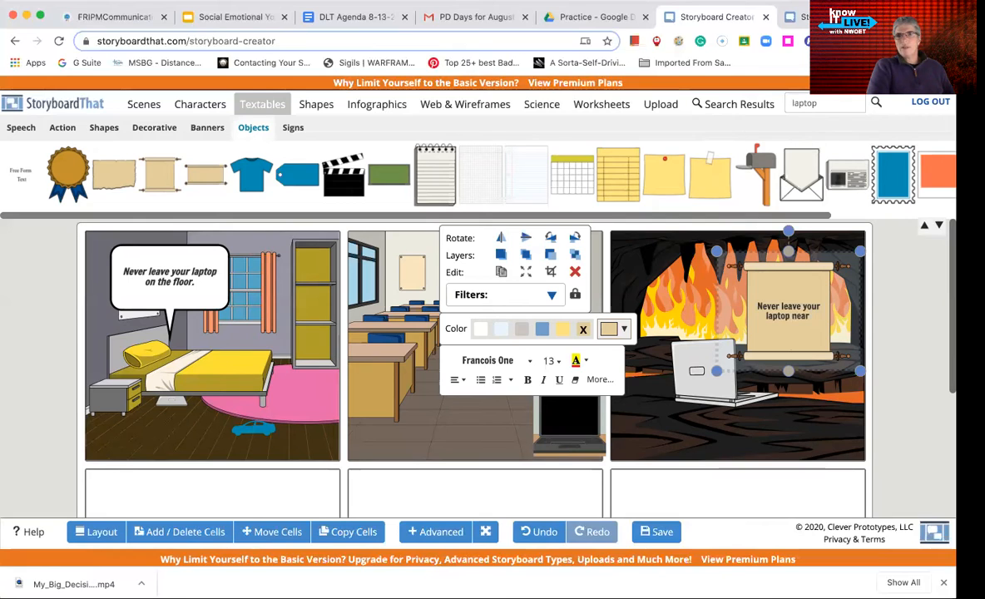
type(" a hot ")
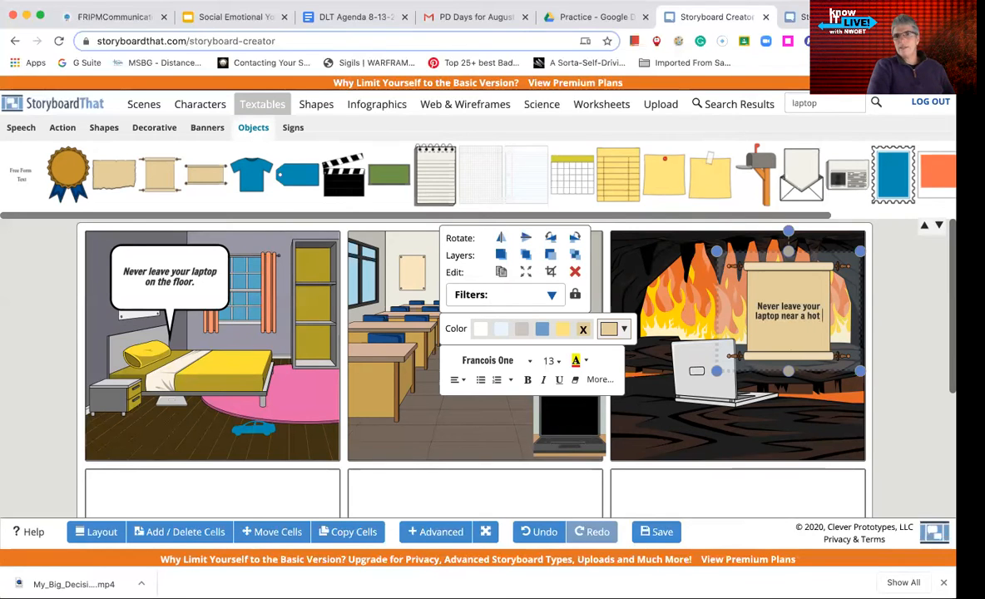
type("source.")
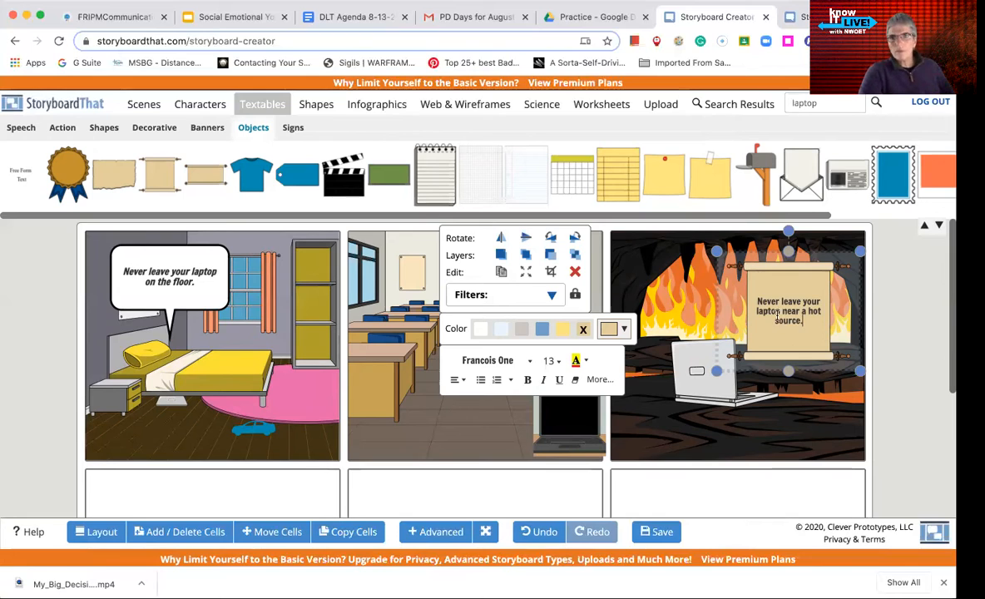
Set all of the scroll's text to size 14 and bold.
key("super+a")
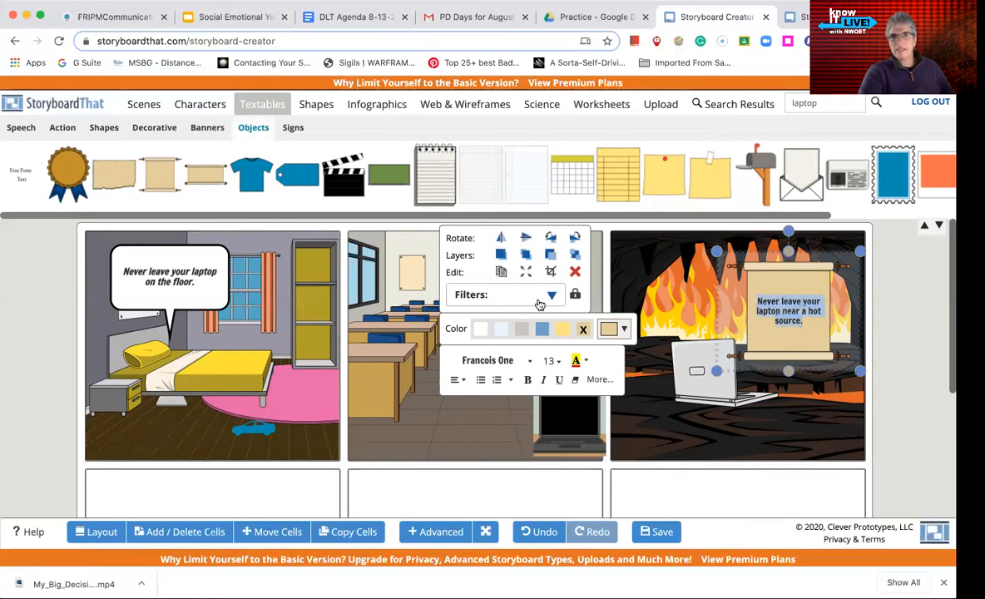
left_click(550, 360)
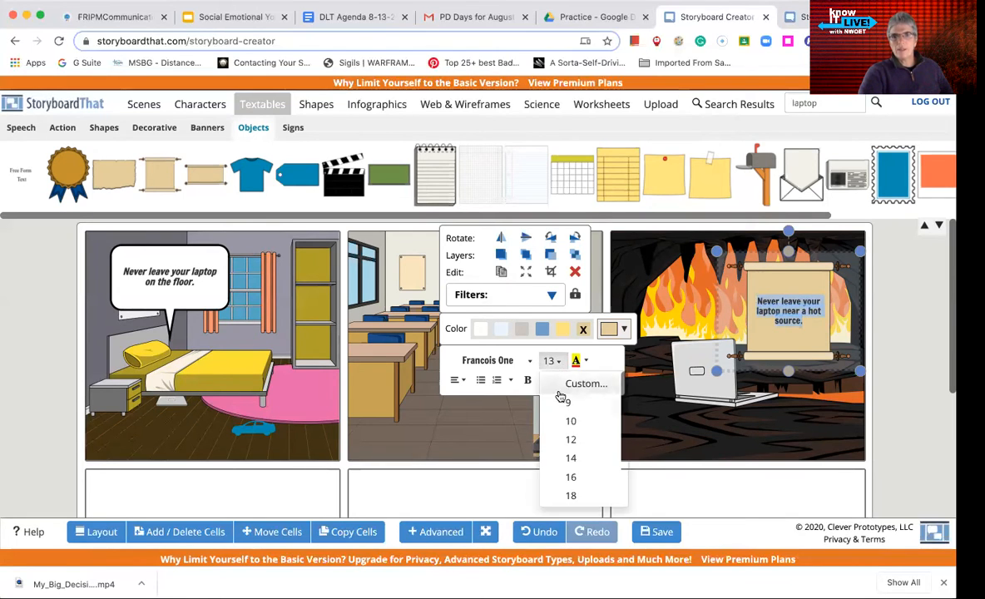
left_click(570, 457)
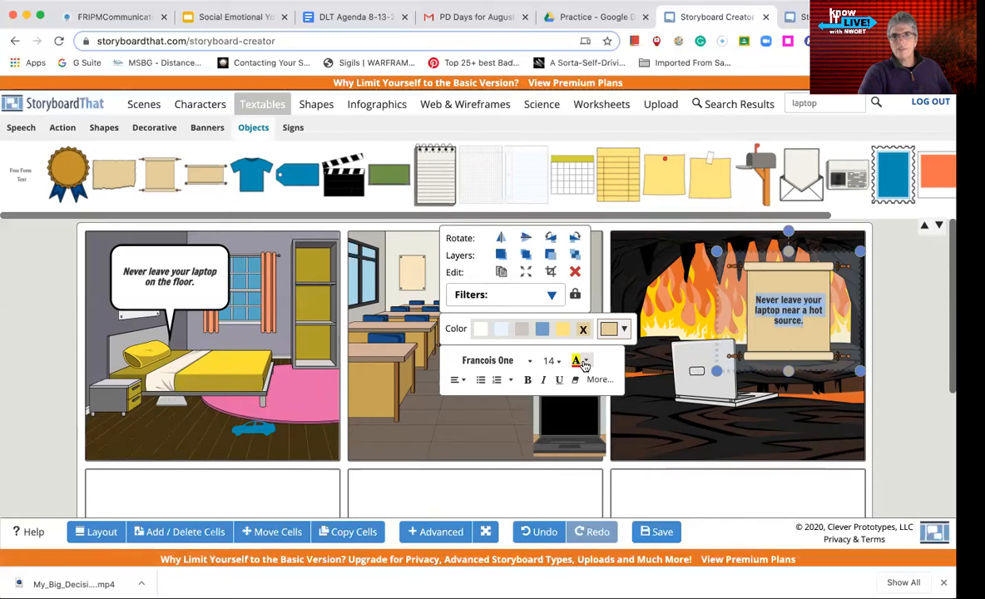
left_click(526, 380)
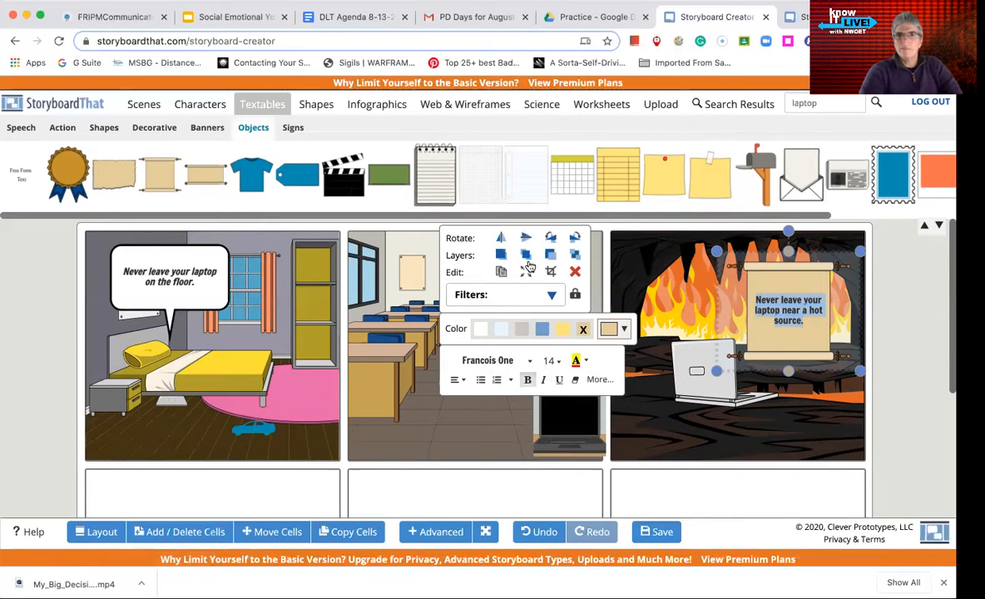
left_click(697, 420)
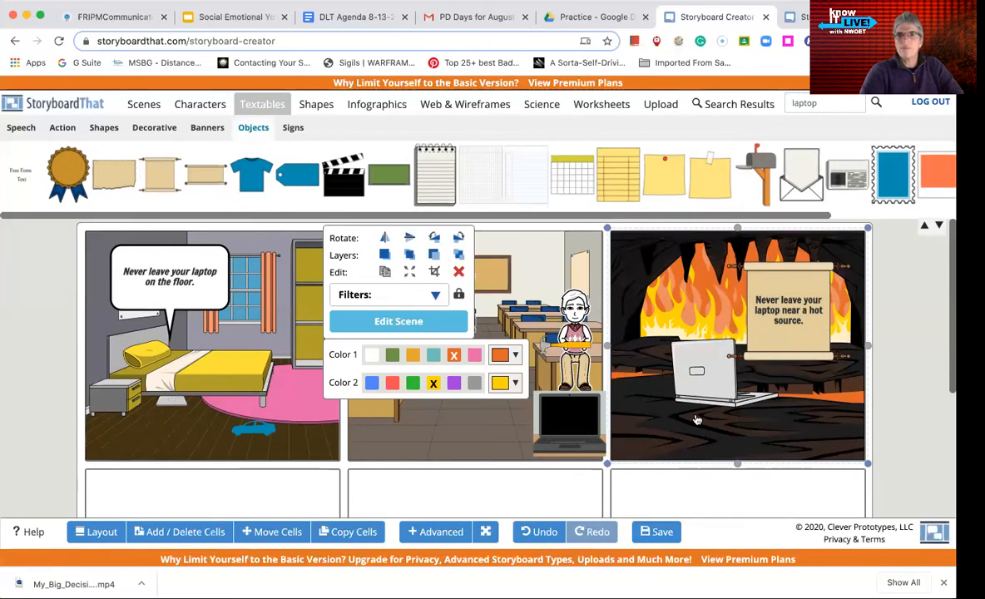
Move the laptop and the parchment scroll to the left side of the cave cell, with the scroll above the laptop.
left_click_drag(714, 366, 670, 364)
left_click(798, 396)
left_click_drag(804, 315, 683, 302)
left_click(695, 340)
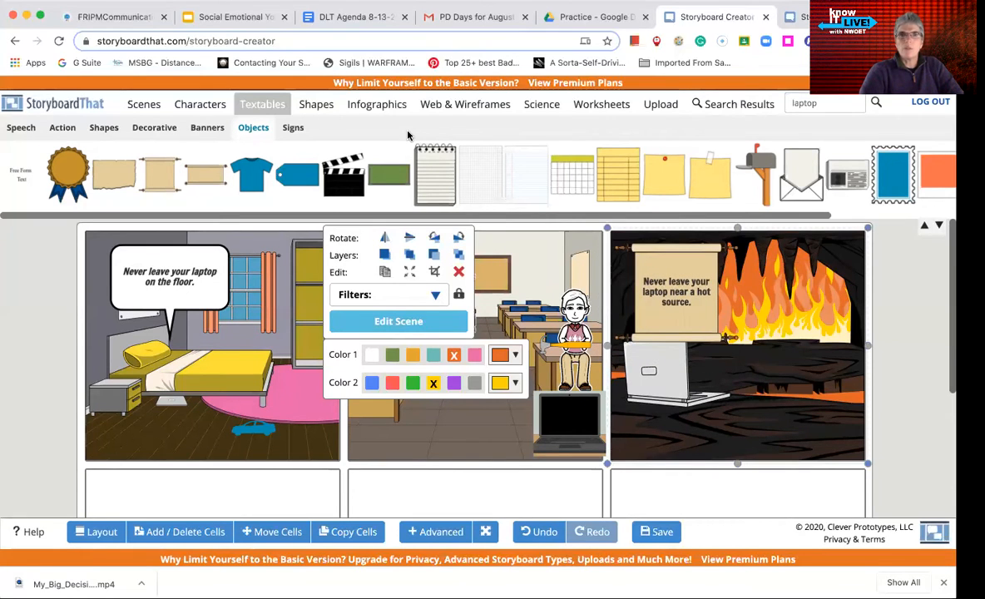
Browse the Adults, Kids and Teens characters, place the curly-haired teen in the purple striped shirt in the cave cell, and open its pose editor.
left_click(203, 103)
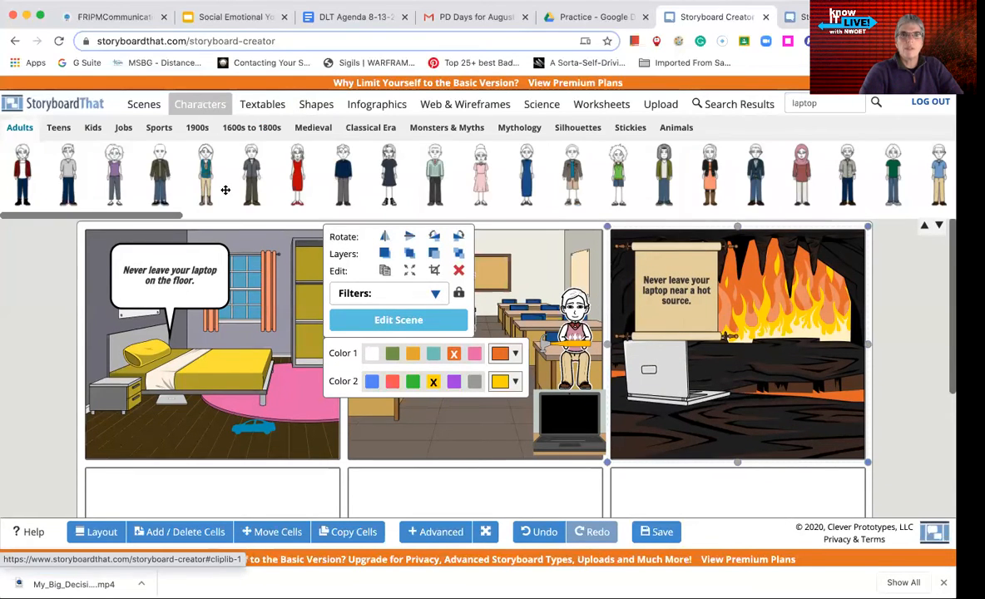
scroll(522, 181, "right", 5)
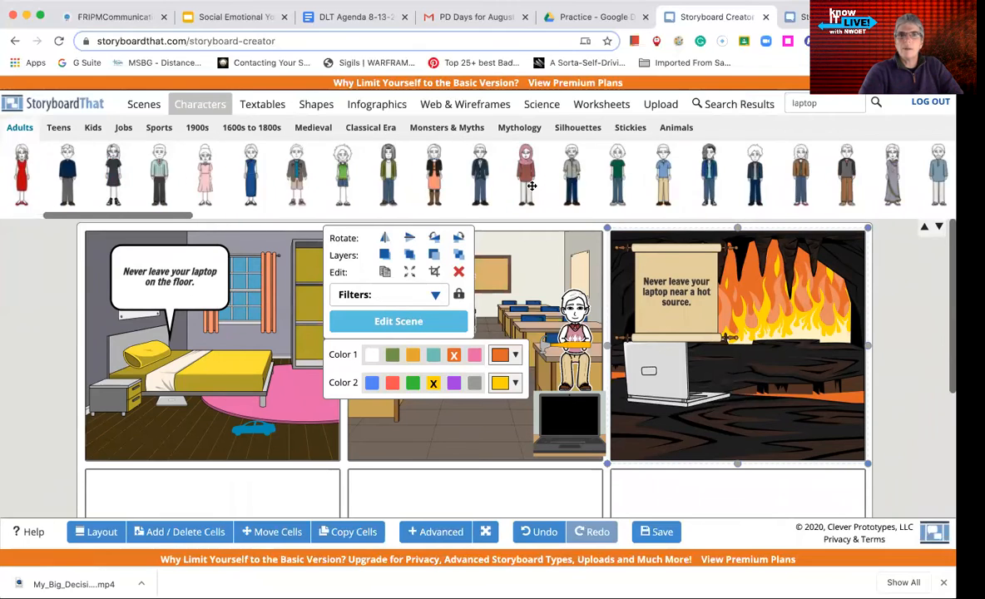
left_click(88, 131)
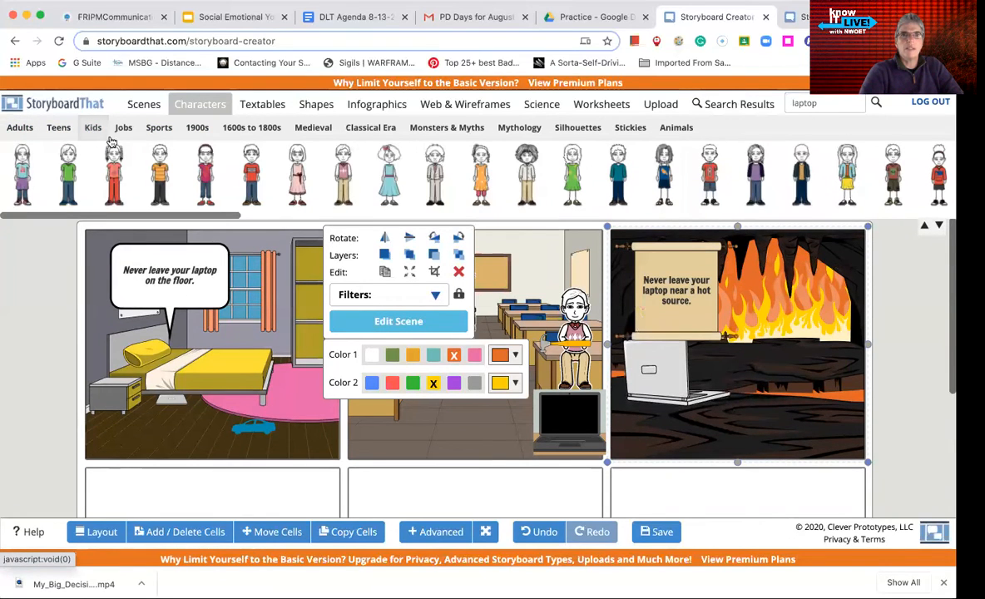
left_click(59, 131)
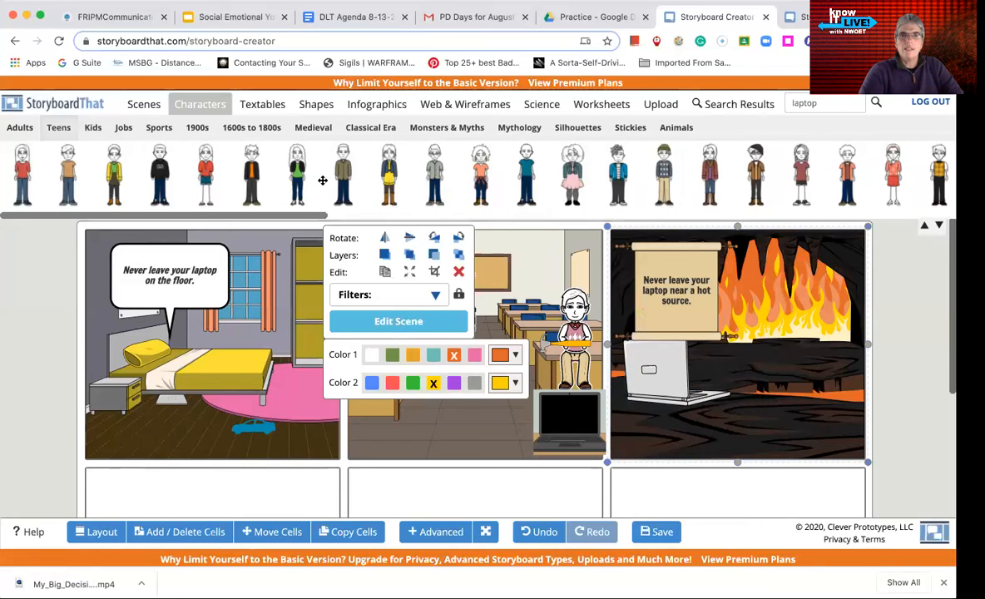
scroll(323, 181, "right", 10)
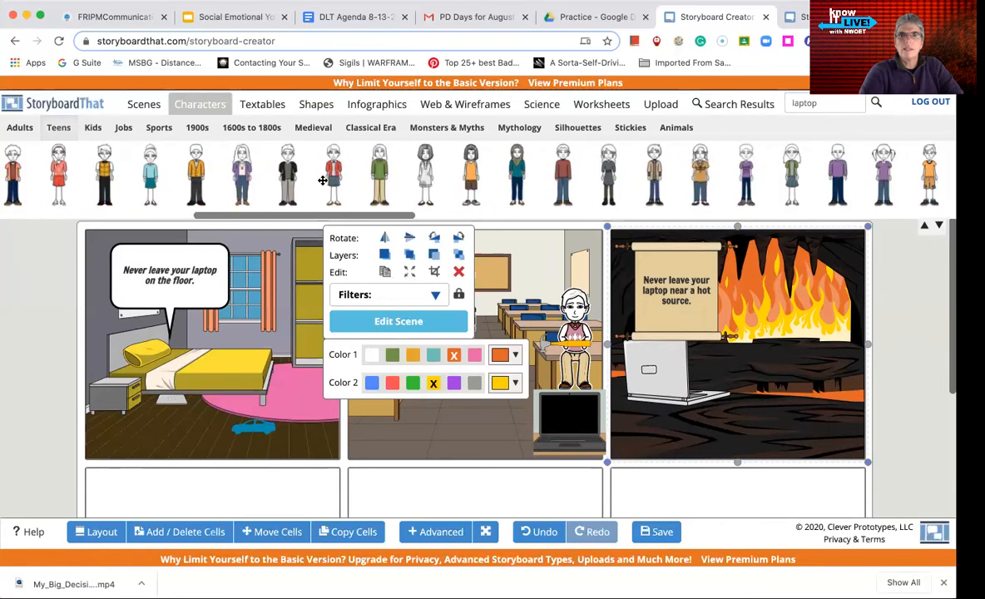
scroll(323, 181, "right", 5)
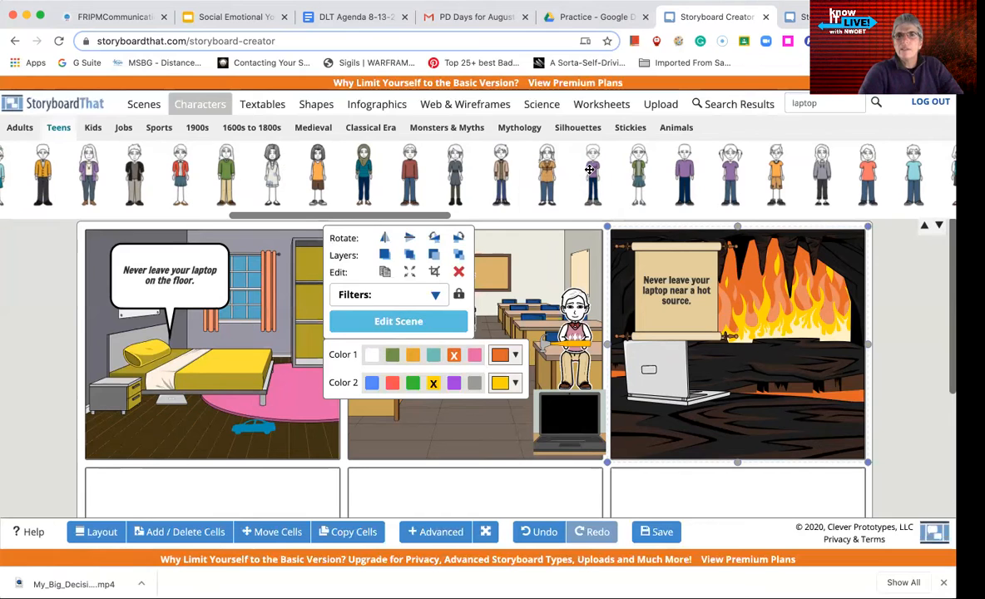
left_click(629, 236)
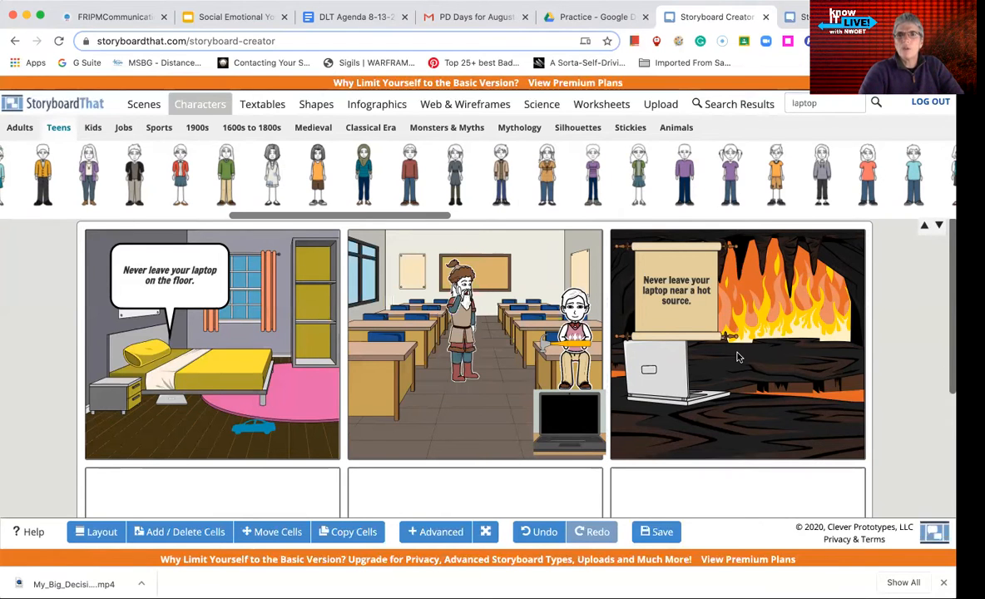
left_click_drag(593, 175, 770, 363)
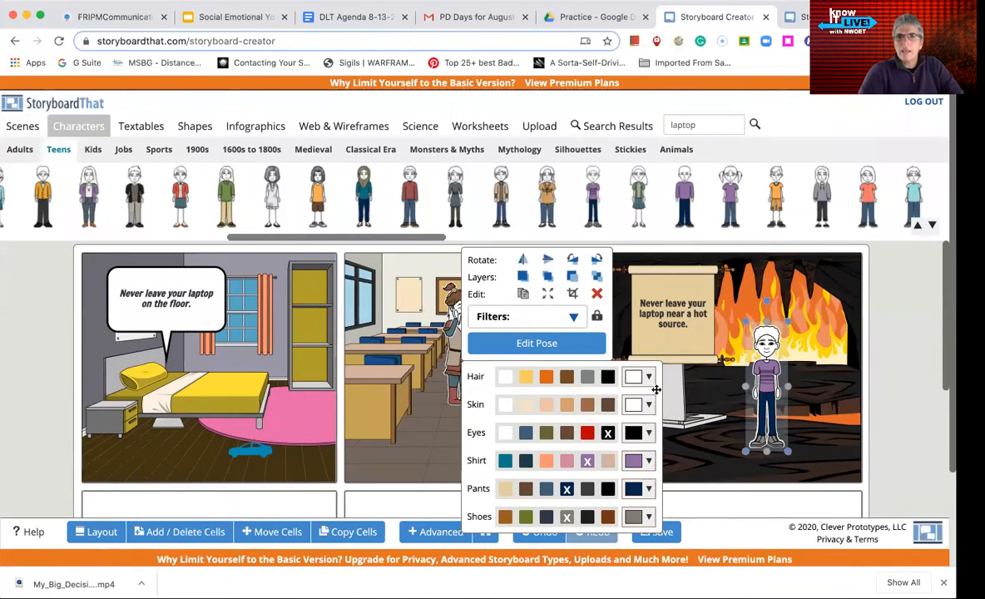
left_click(546, 344)
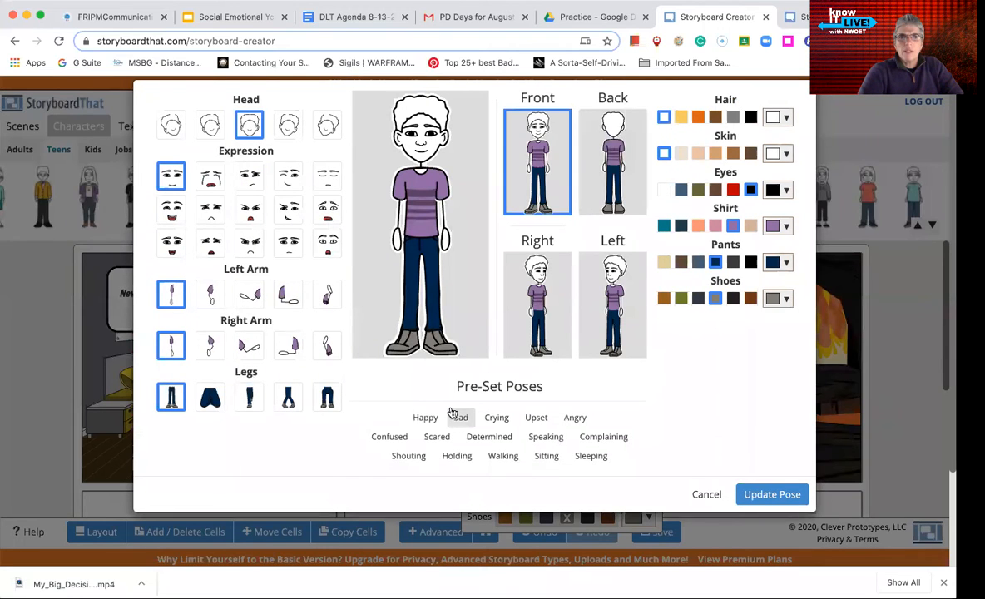
Try a custom kneeling pose for the teen with a worried expression, the left arm held outward and several right-arm positions.
left_click(215, 400)
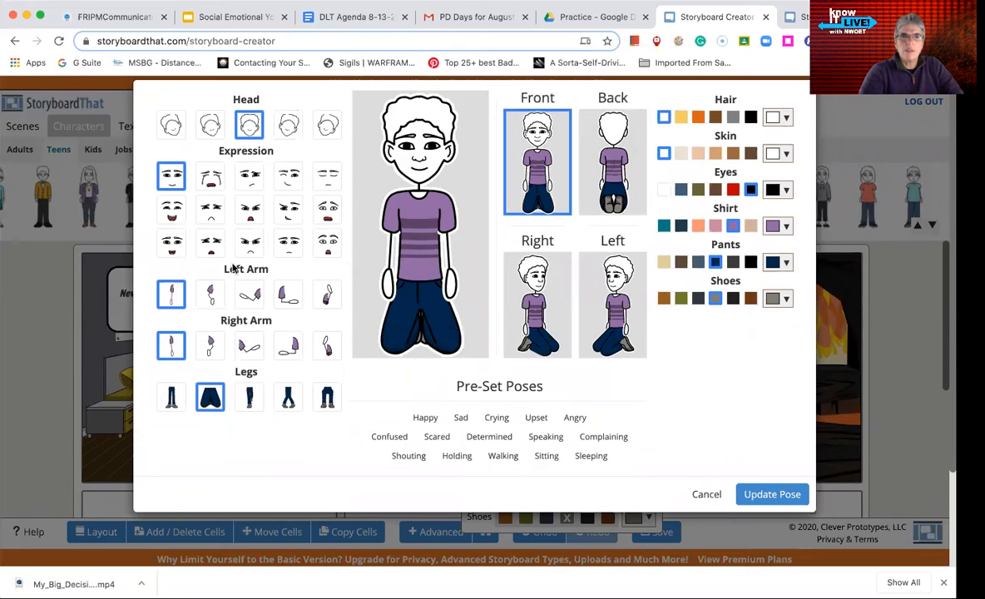
left_click(254, 191)
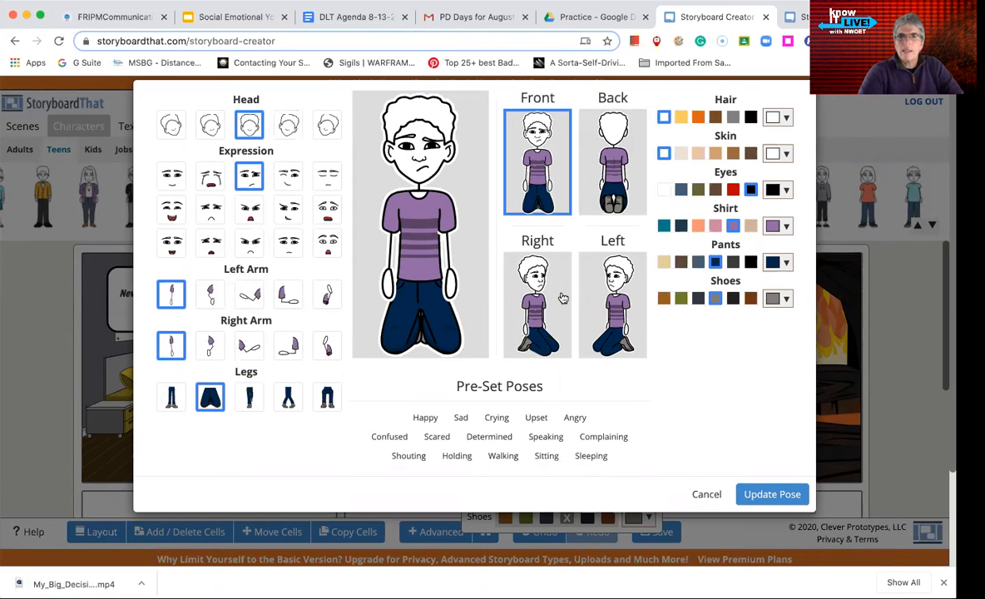
left_click(241, 299)
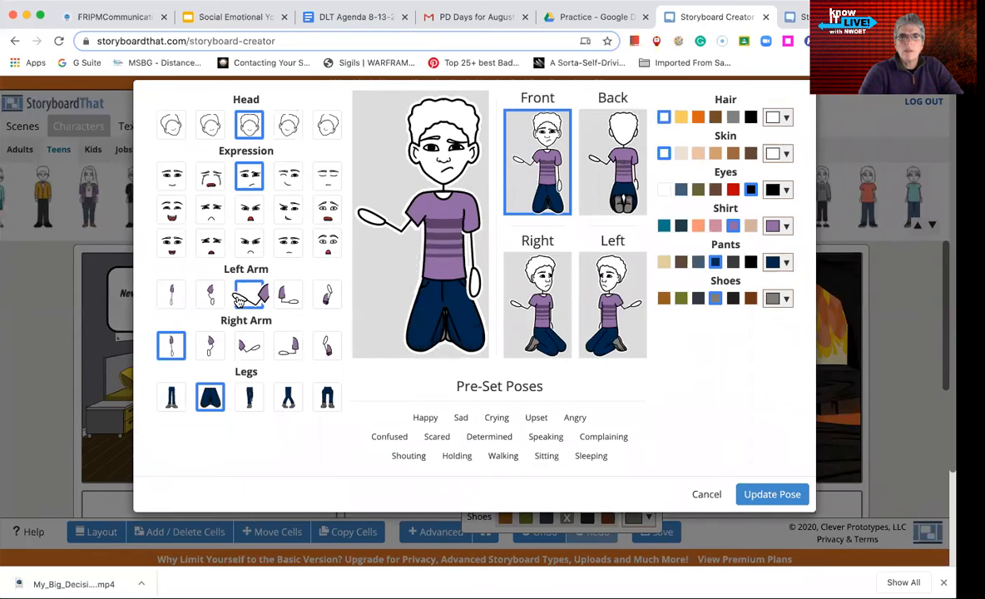
left_click(293, 349)
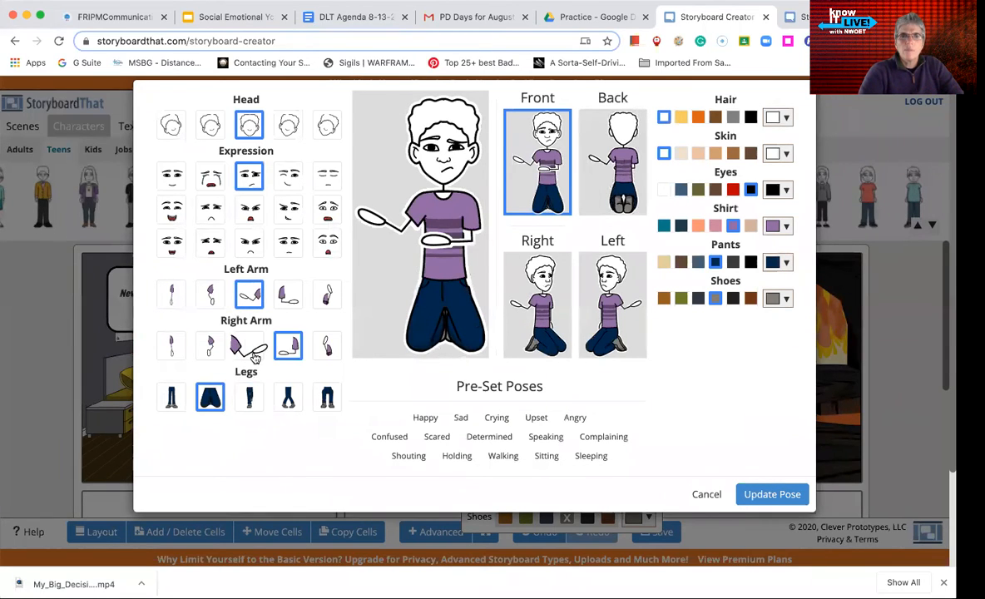
left_click(254, 356)
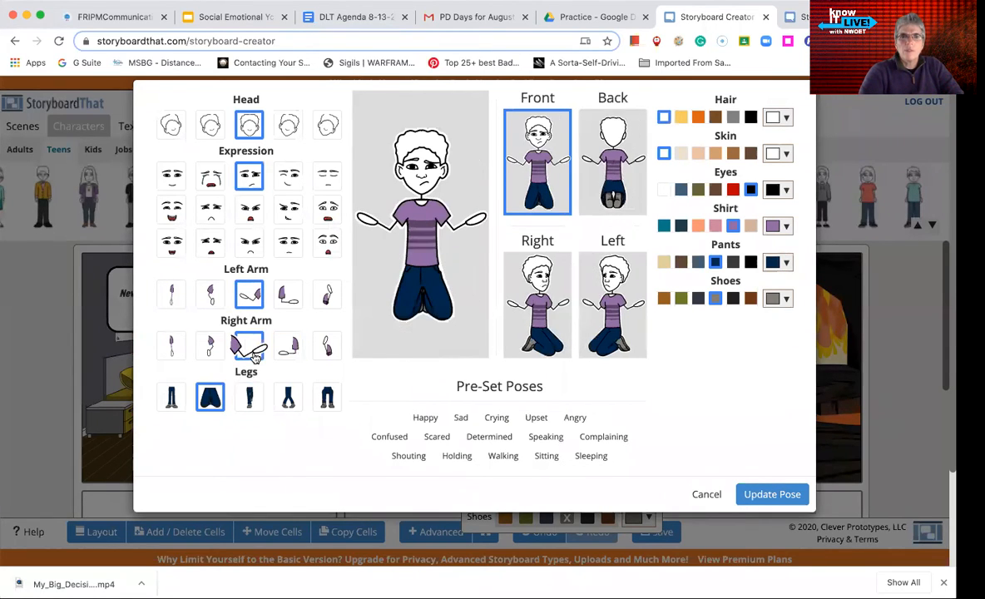
left_click(212, 358)
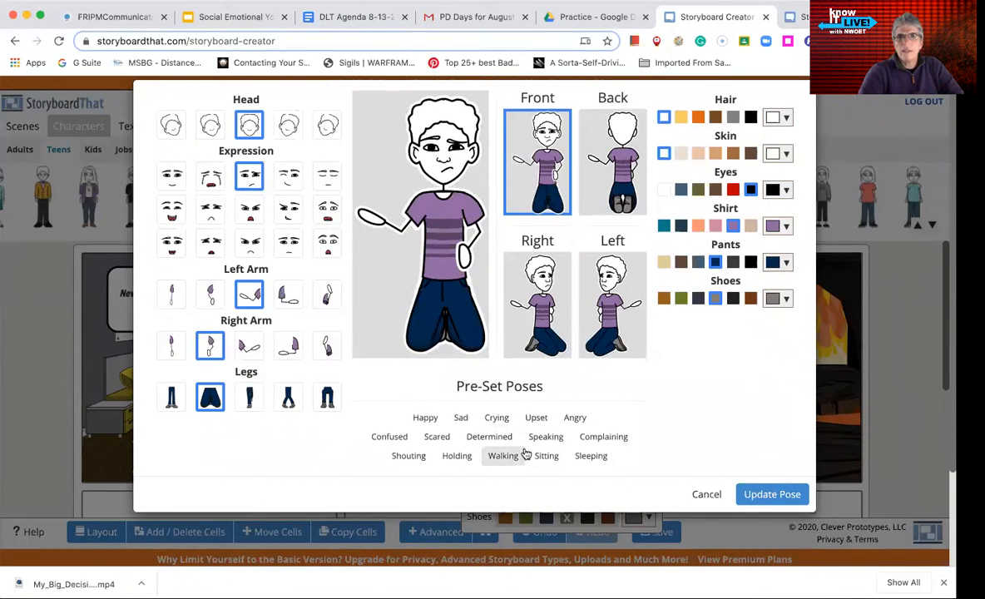
Try the Sleeping, Complaining, Speaking, Determined, Scared and Happy pre-set poses on the teen.
left_click(599, 456)
left_click(602, 438)
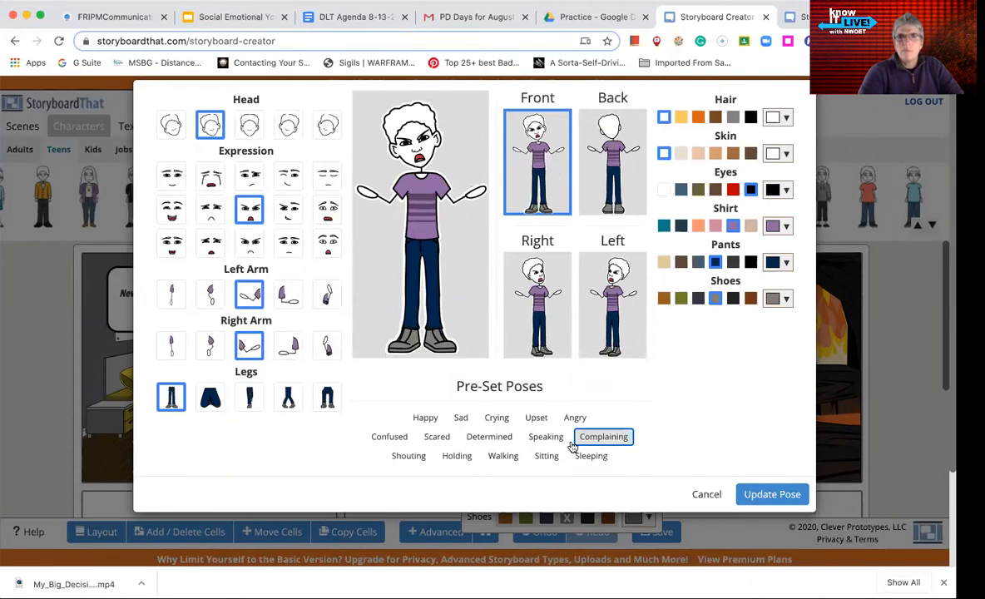
left_click(545, 439)
left_click(490, 437)
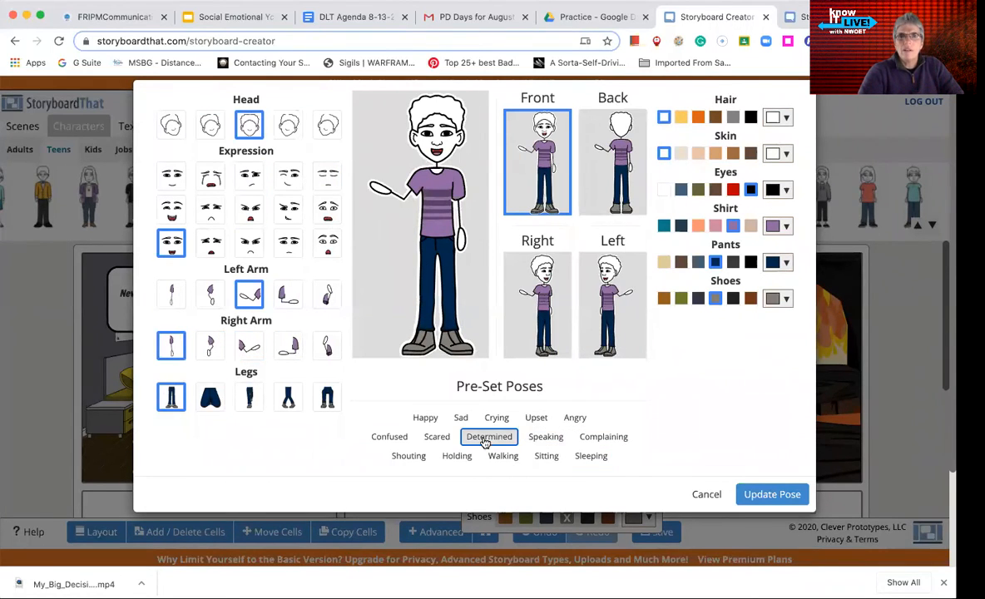
left_click(444, 439)
left_click(427, 418)
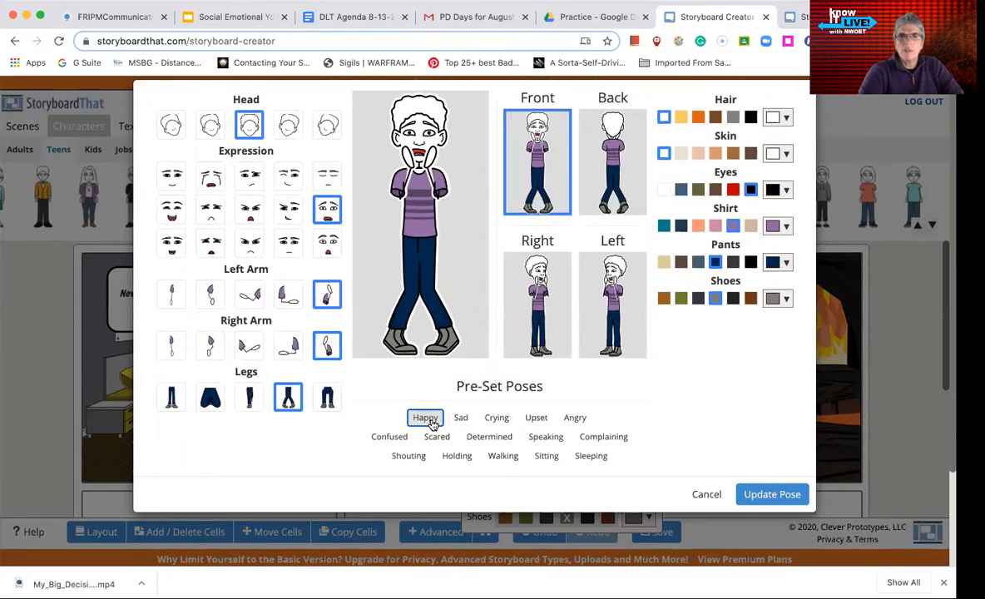
left_click(591, 455)
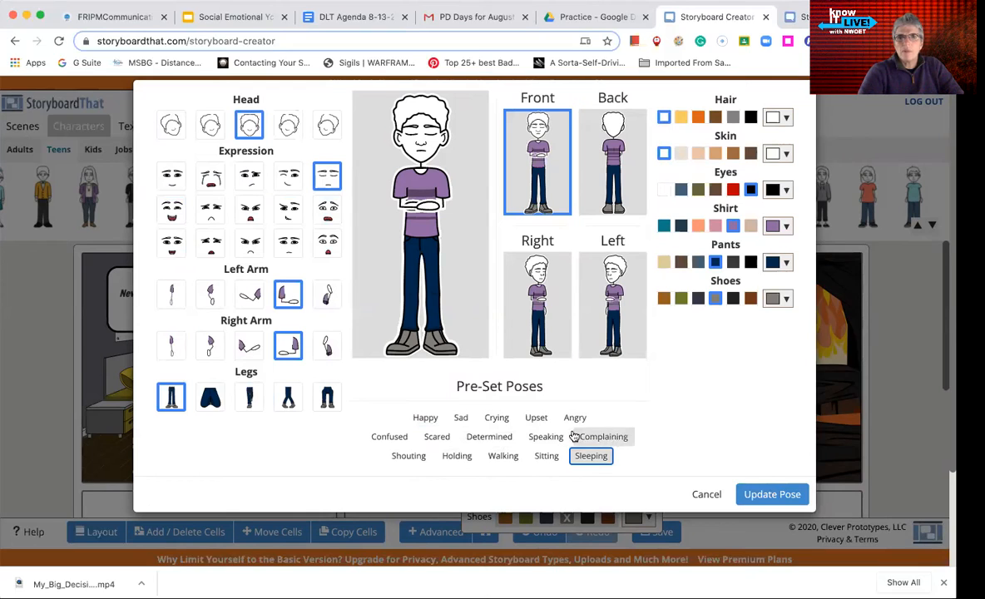
Apply the Upset pre-set pose to the teen, and enlarge the character slightly in front of the flames.
left_click(537, 420)
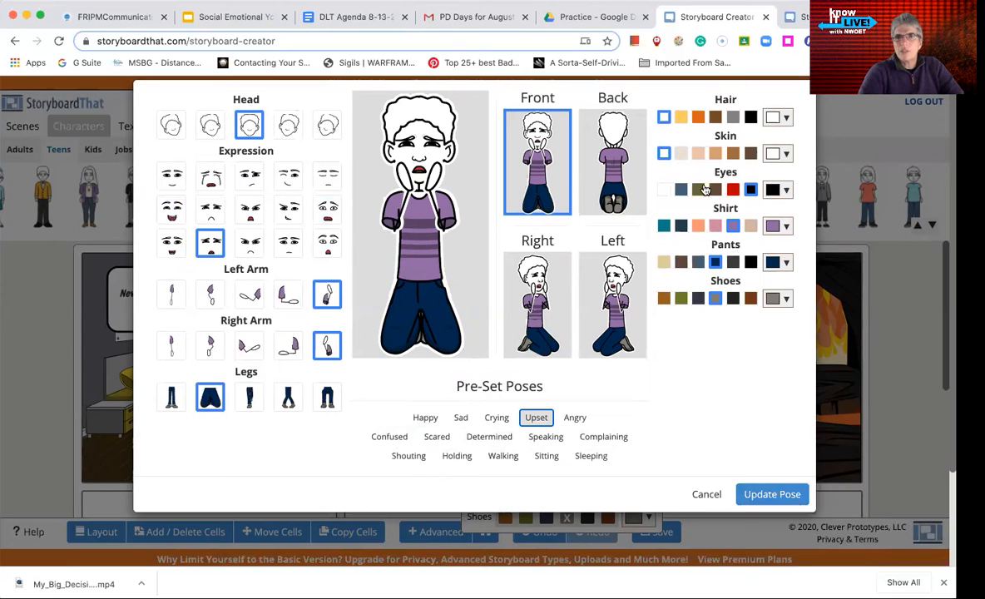
left_click(770, 495)
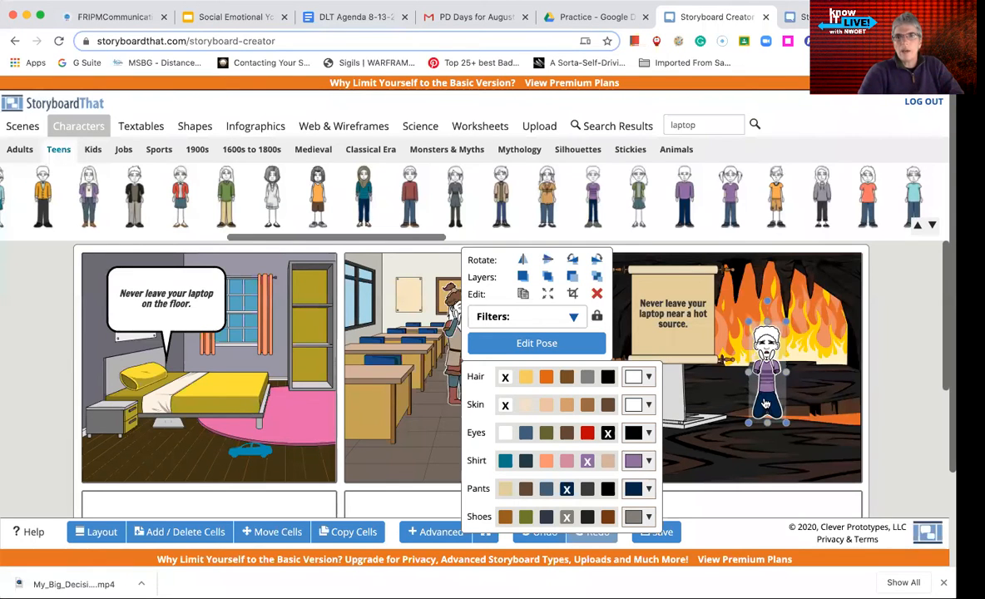
left_click_drag(765, 403, 756, 401)
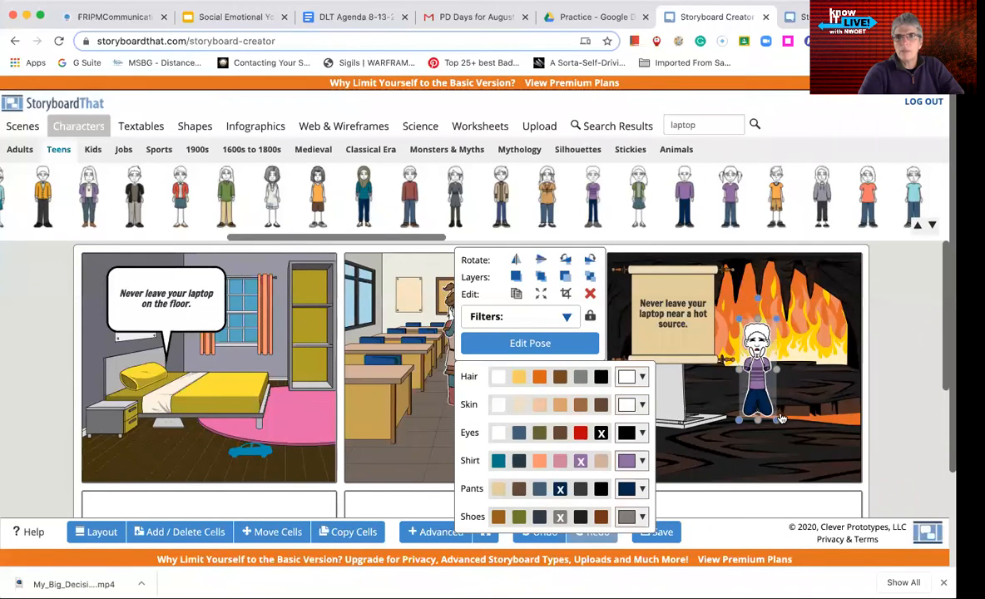
left_click_drag(778, 420, 790, 388)
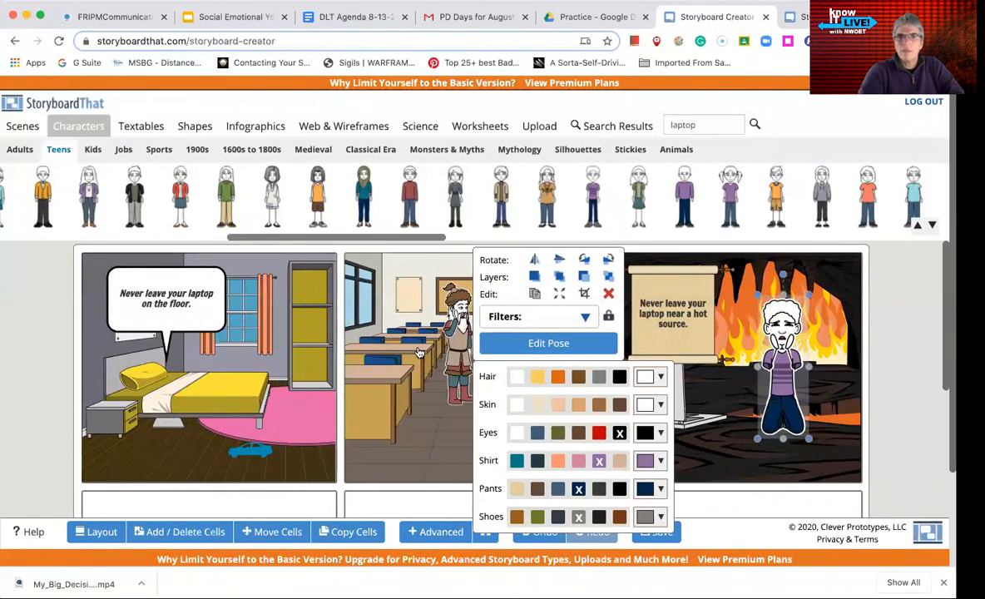
left_click(388, 327)
scroll(375, 391, "down", 5)
scroll(466, 349, "up", 5)
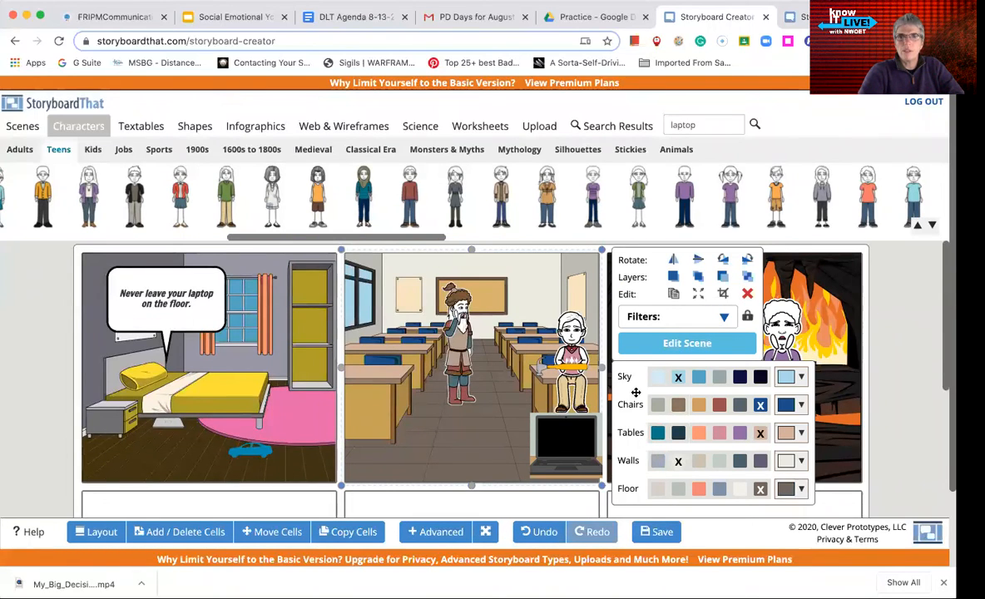
left_click(843, 504)
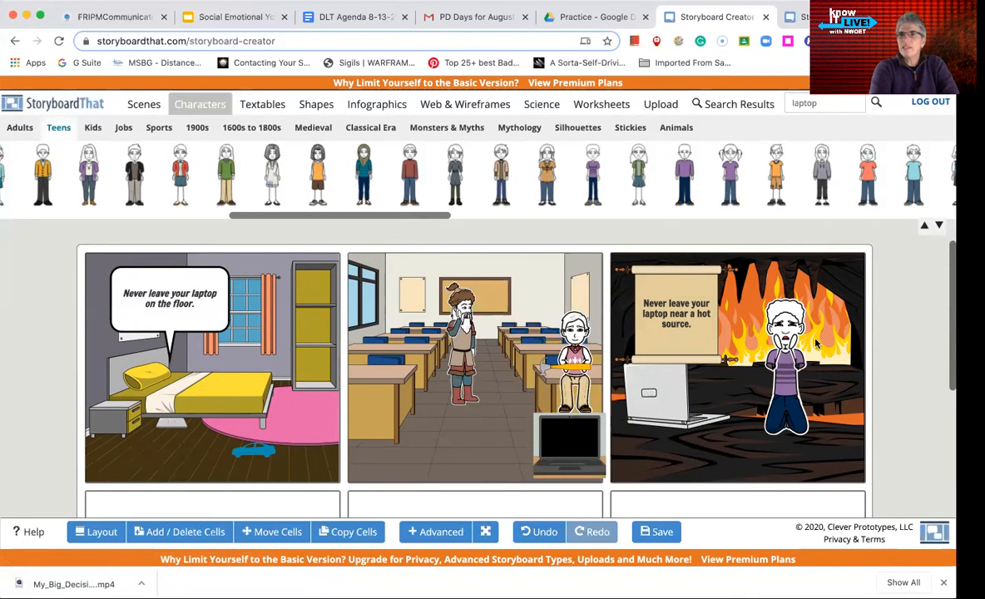
scroll(862, 181, "right", 10)
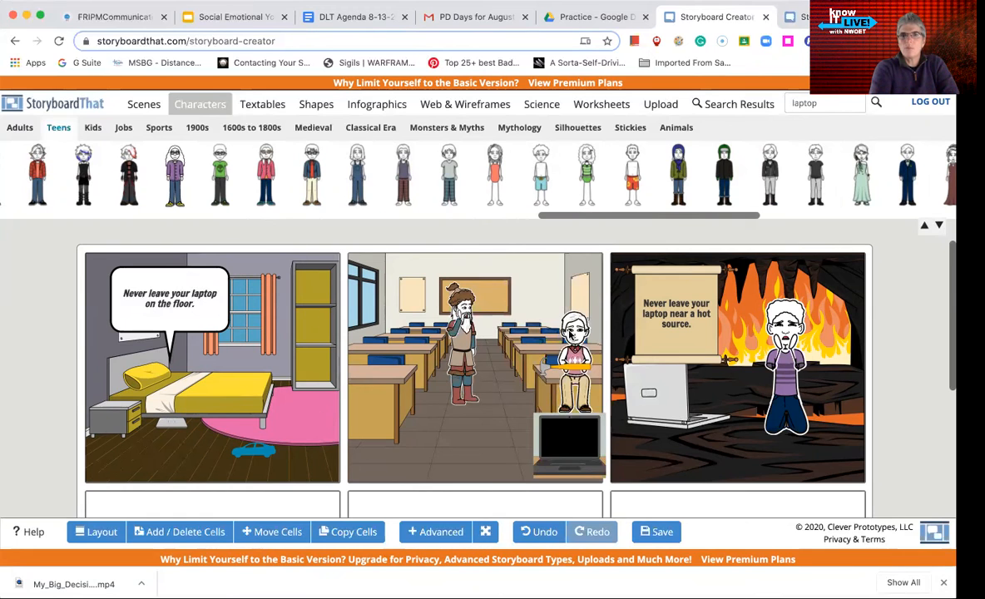
Save the storyboard with the title "Computer Use" and no description.
left_click(652, 531)
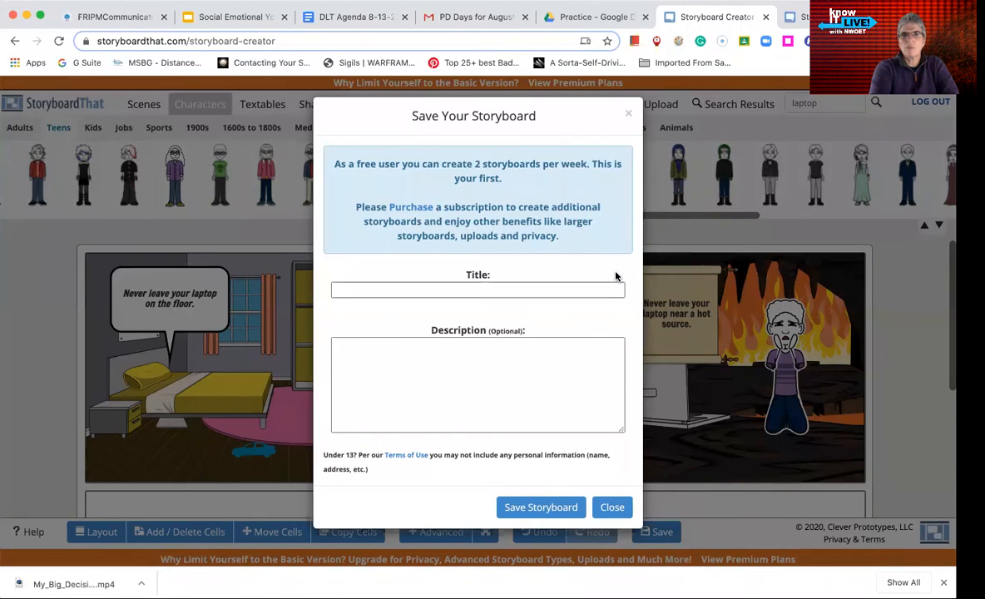
left_click(534, 290)
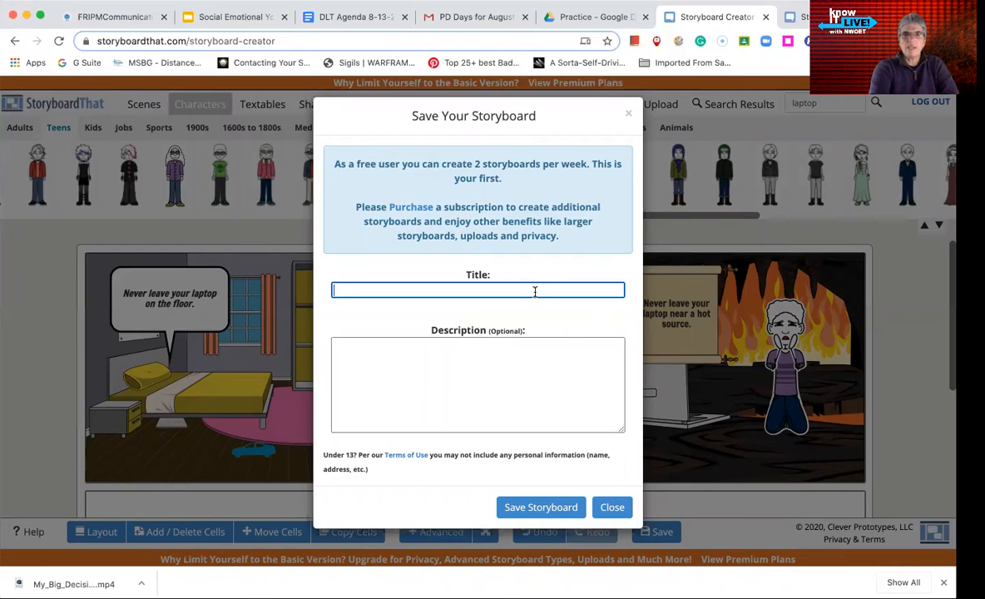
type("Comp")
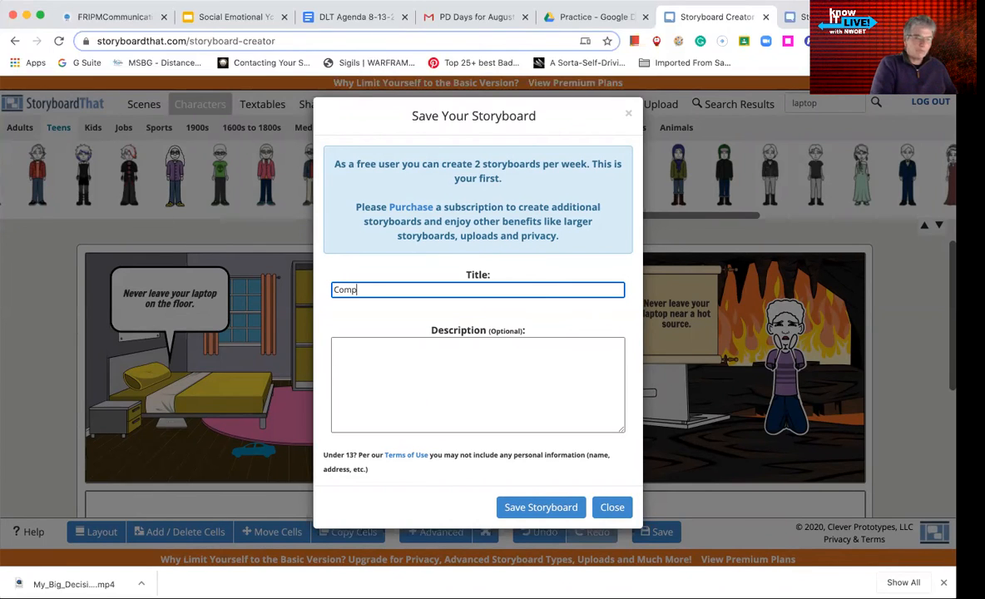
type("uter Use")
left_click(527, 365)
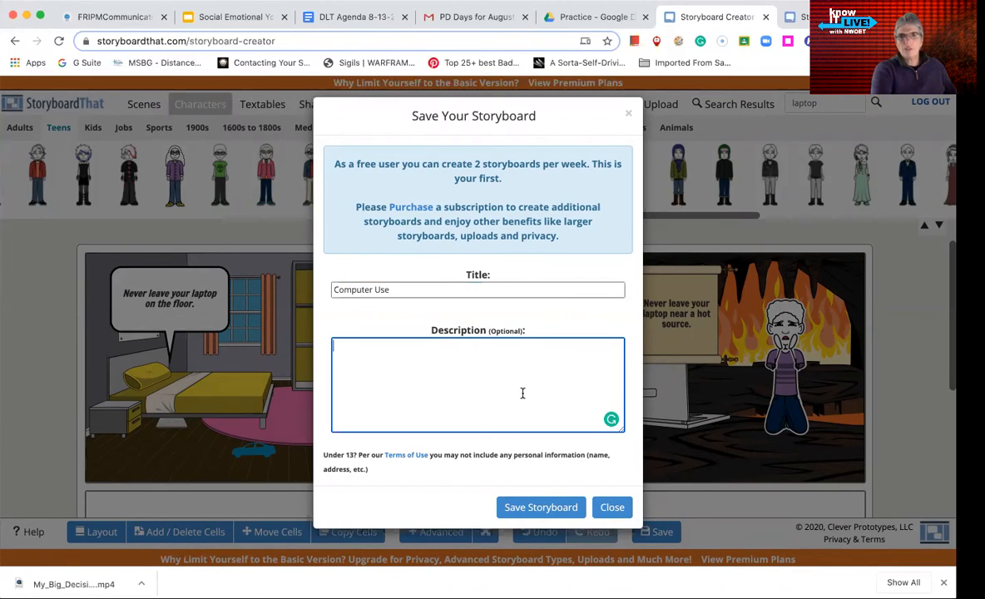
left_click(540, 506)
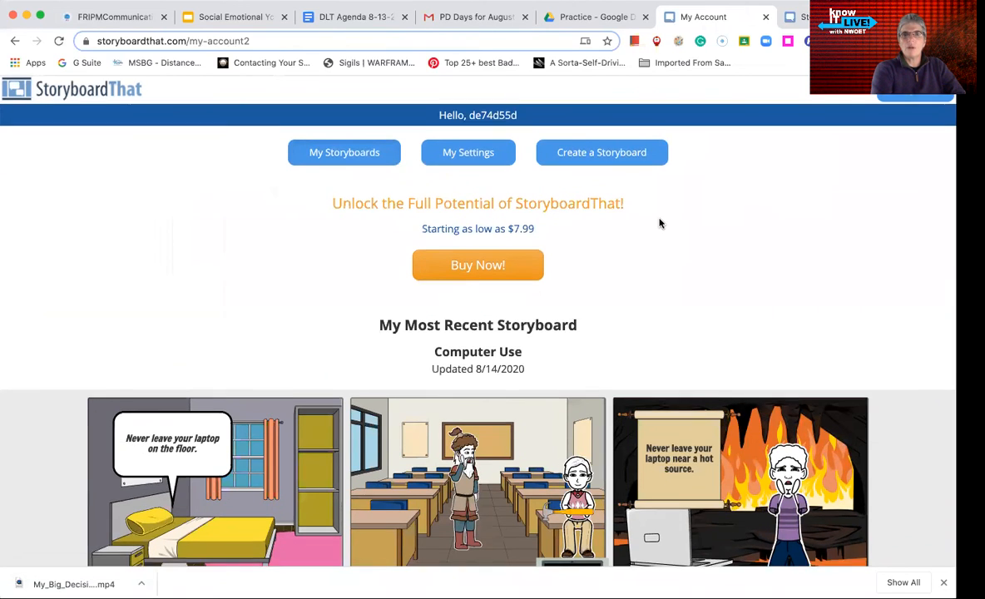
Open the download options of the saved storyboard and examine the available export formats.
scroll(659, 222, "down", 5)
scroll(660, 222, "down", 3)
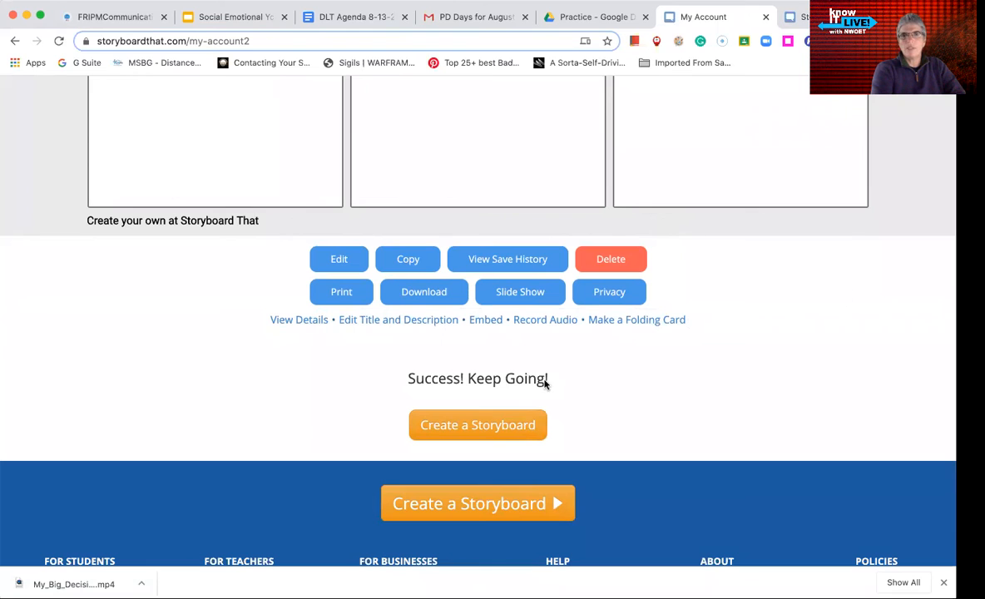
left_click(427, 295)
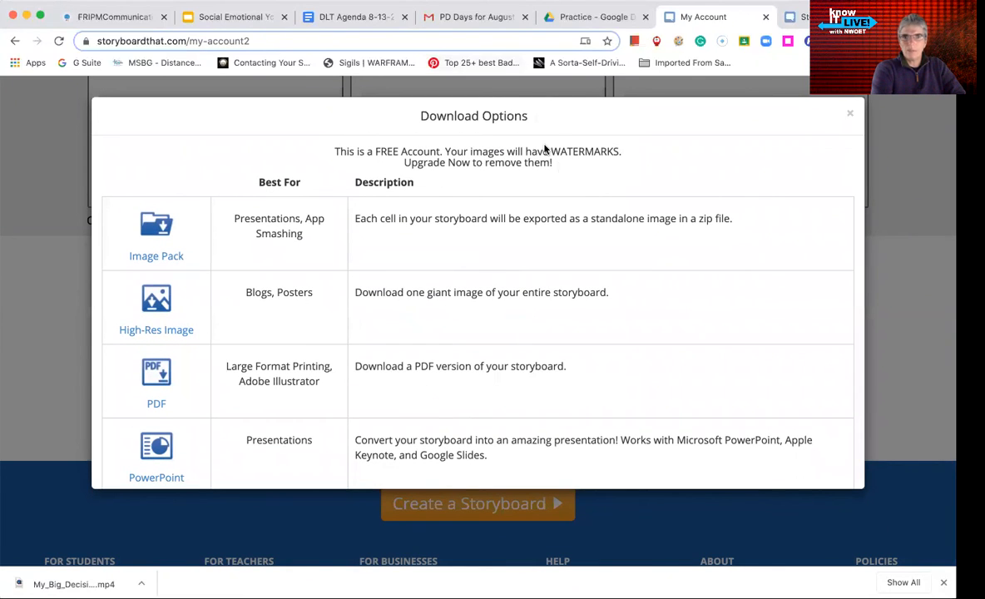
scroll(338, 457, "down", 1)
scroll(306, 380, "down", 5)
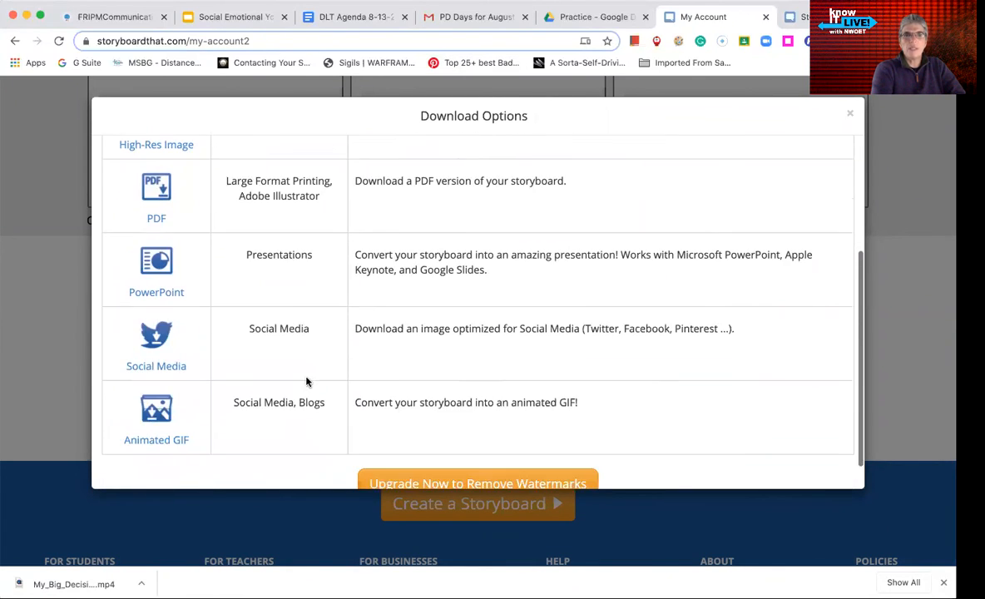
scroll(306, 380, "up", 2)
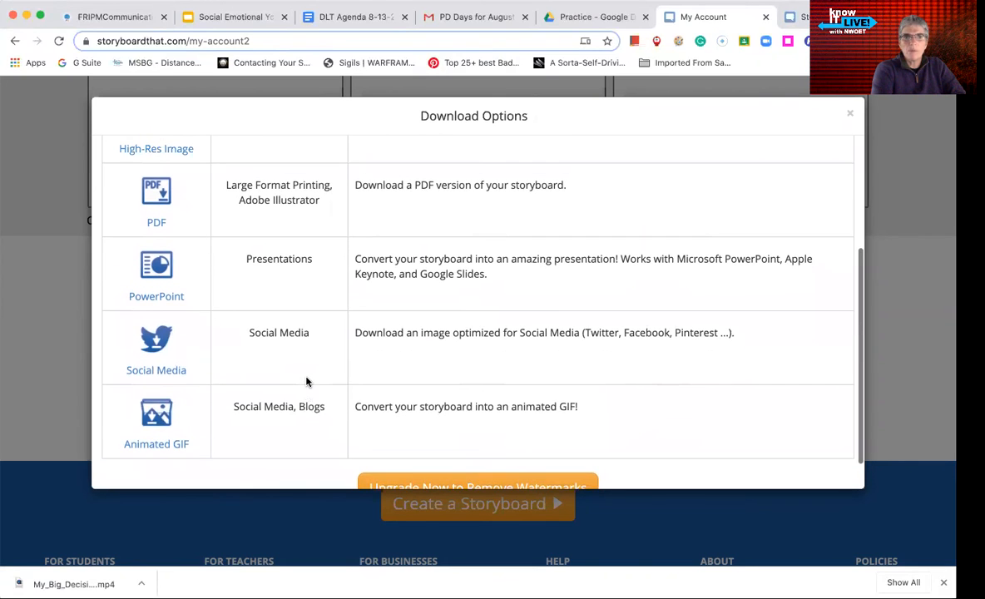
Close the download options and look over the saved "Computer Use" storyboard and the actions offered for it on the account page.
scroll(306, 381, "up", 1)
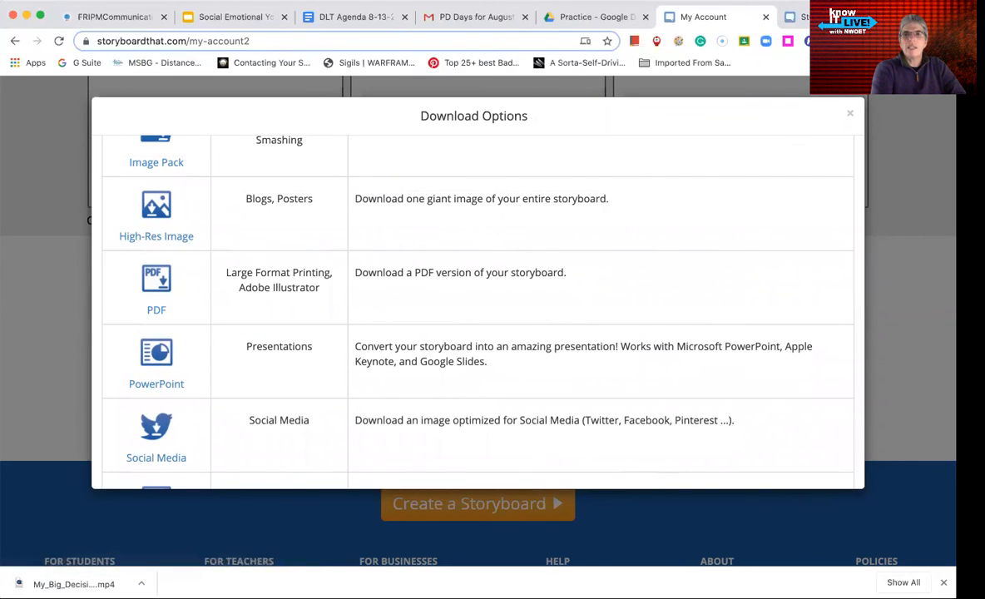
left_click(850, 114)
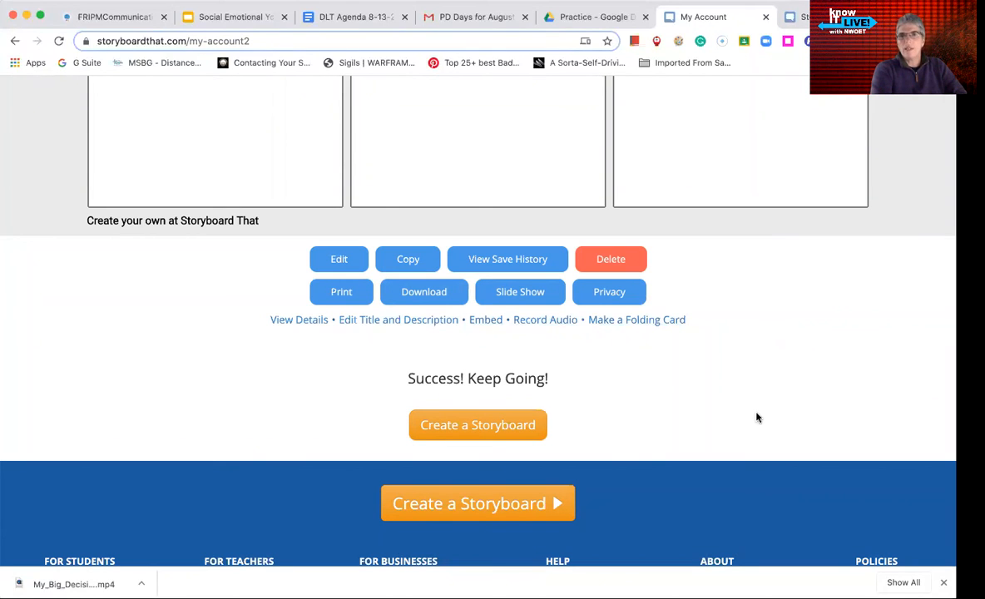
scroll(738, 344, "up", 1)
scroll(738, 344, "up", 3)
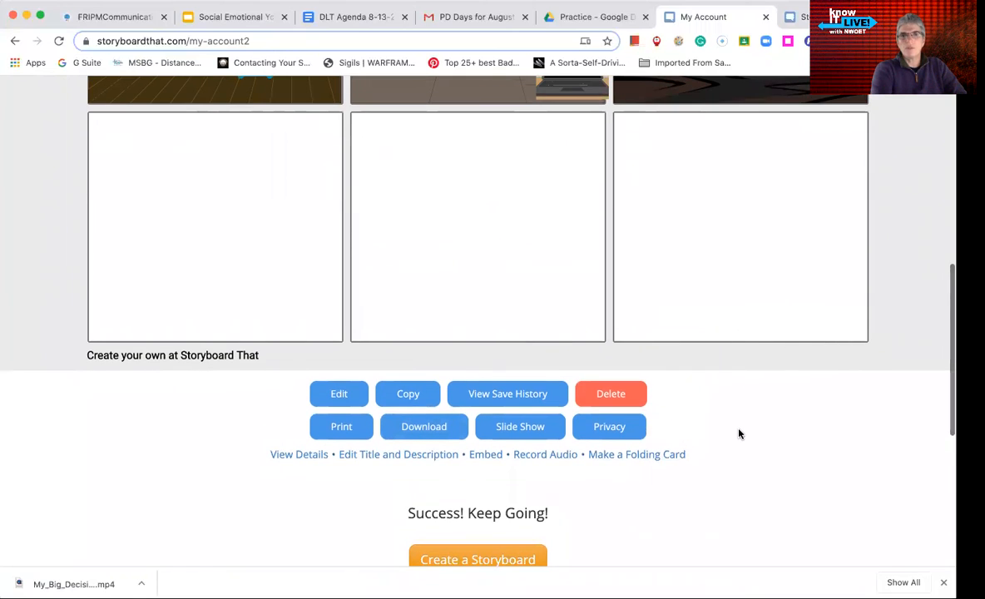
scroll(738, 433, "down", 2)
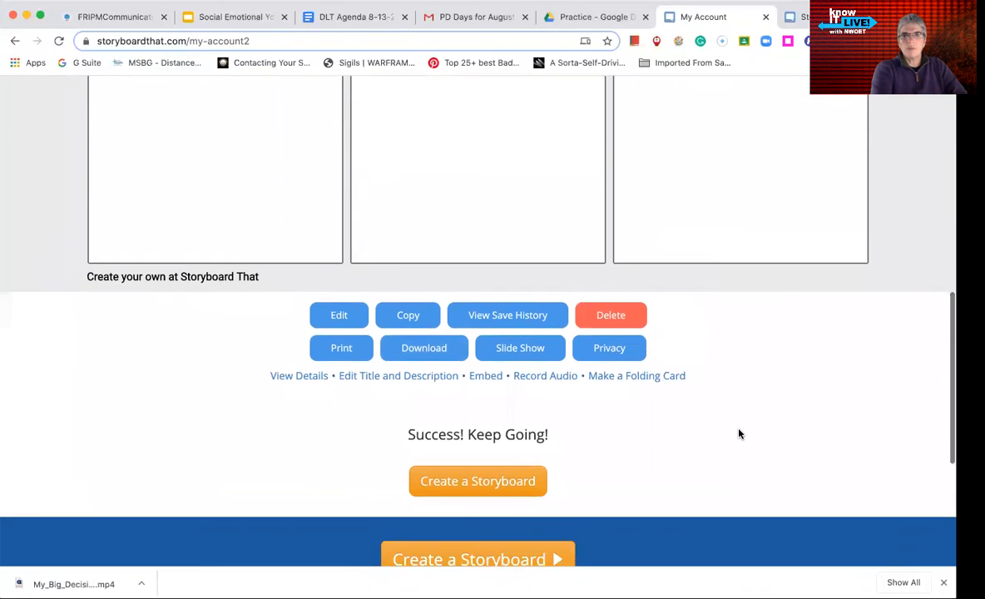
scroll(739, 433, "up", 10)
scroll(739, 433, "up", 7)
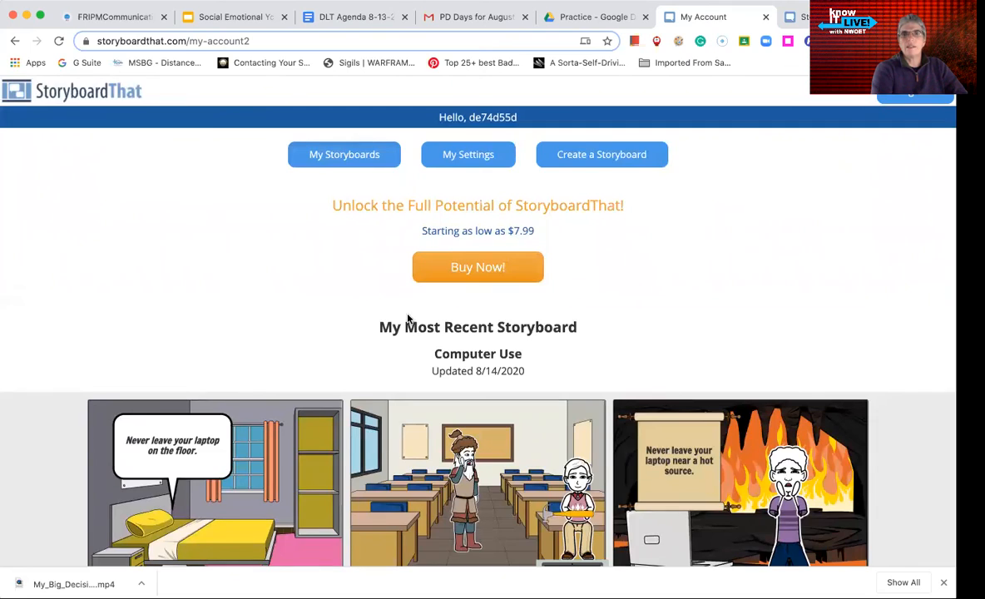
scroll(408, 318, "down", 14)
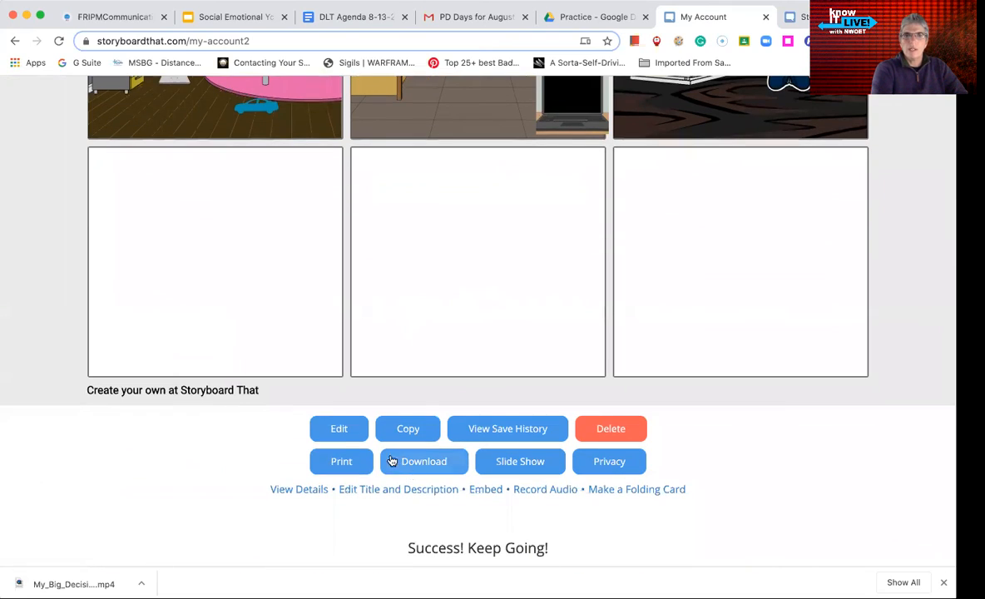